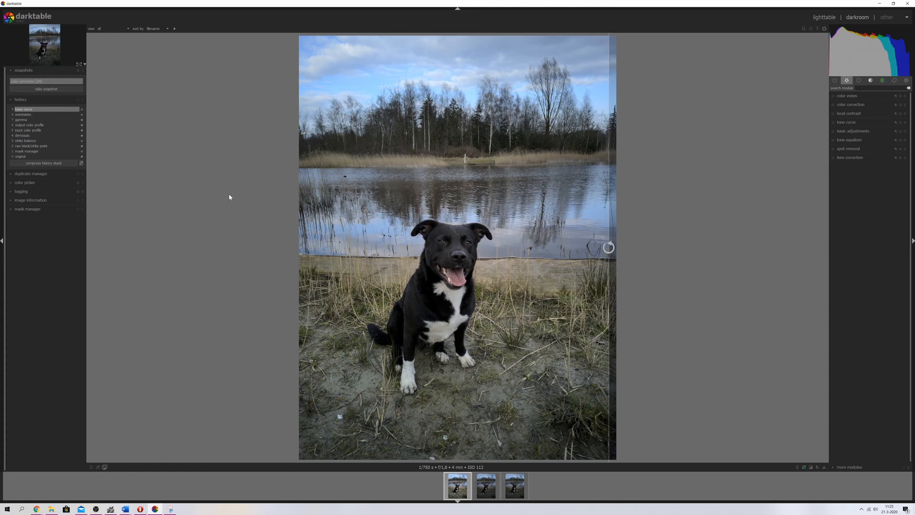
# Turn off the snapshot comparison and view the dog's head at 100% zoom.
pyautogui.click(39, 83)
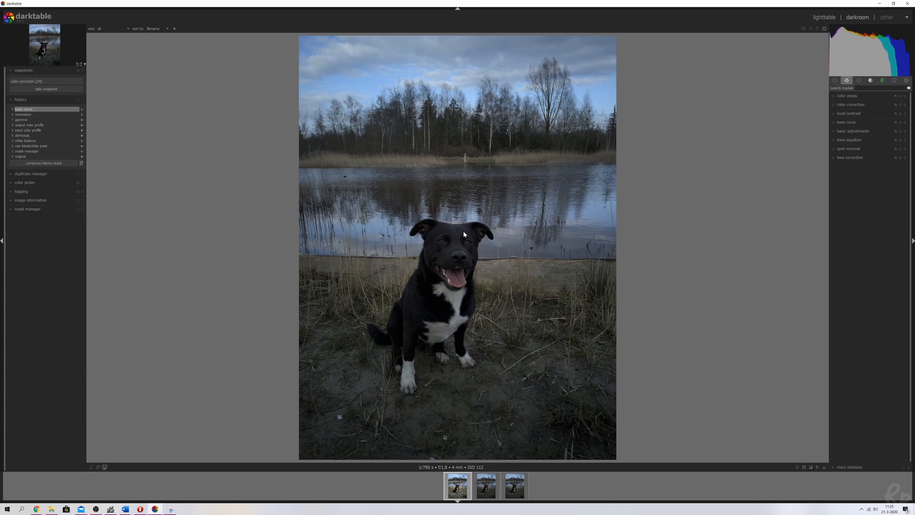
pyautogui.scroll(5, 464, 234)
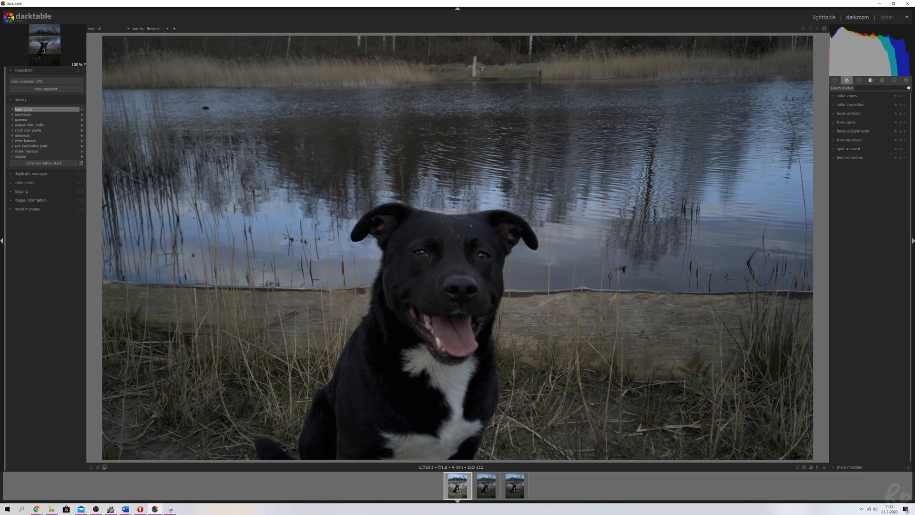
# Search the modules for sharpen, then examine the correction modules and the list of additional modules before returning to the favourites.
pyautogui.write('sharpen')
pyautogui.click(908, 88)
pyautogui.click(882, 81)
pyautogui.click(895, 81)
pyautogui.click(850, 467)
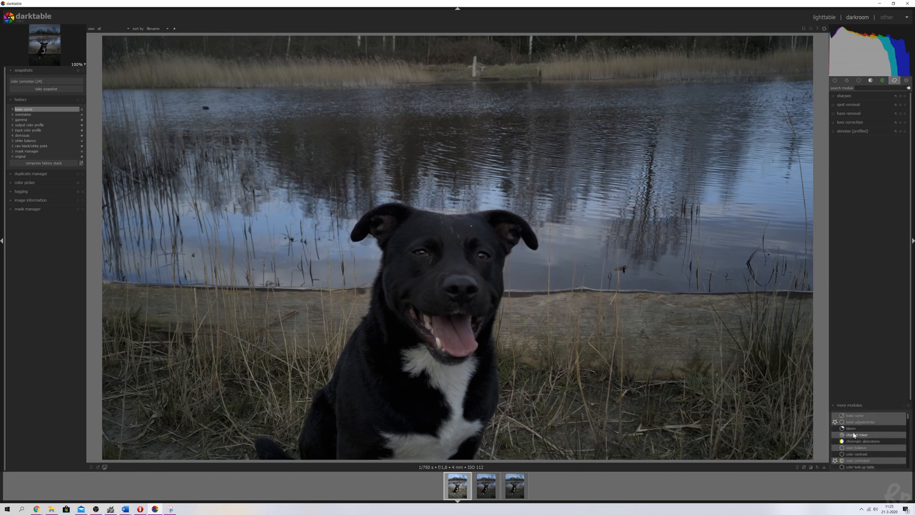
pyautogui.scroll(-4, 854, 431)
pyautogui.click(853, 406)
pyautogui.click(847, 81)
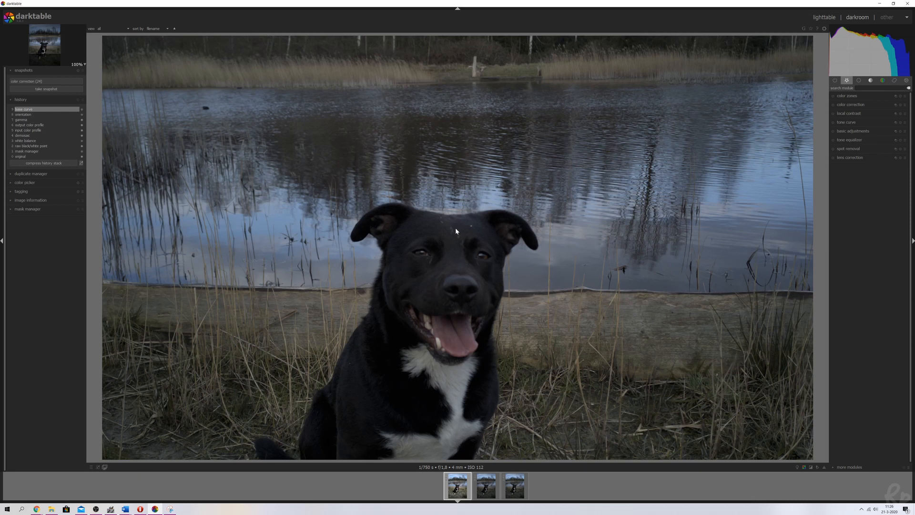
# Enable the spot removal module and place a circular repair shape over the speck on the dog's forehead.
pyautogui.click(853, 149)
pyautogui.click(833, 149)
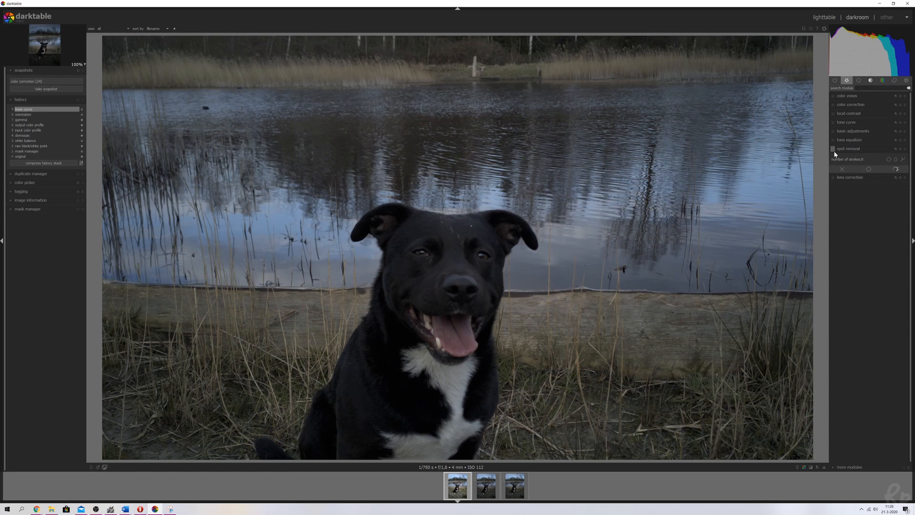
pyautogui.click(889, 160)
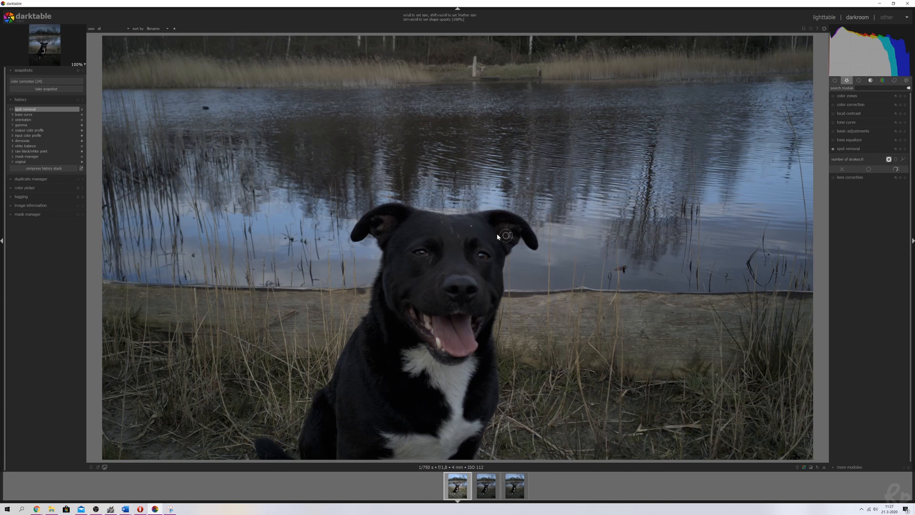
pyautogui.click(472, 228)
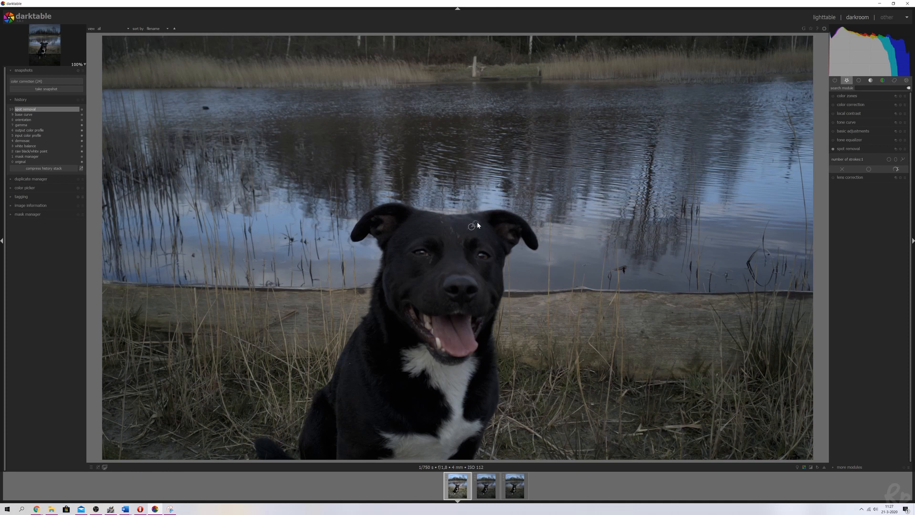
# Reposition the spot removal circle on the dog's forehead, adjust its border size, and collapse the module.
pyautogui.scroll(-1, 495, 236)
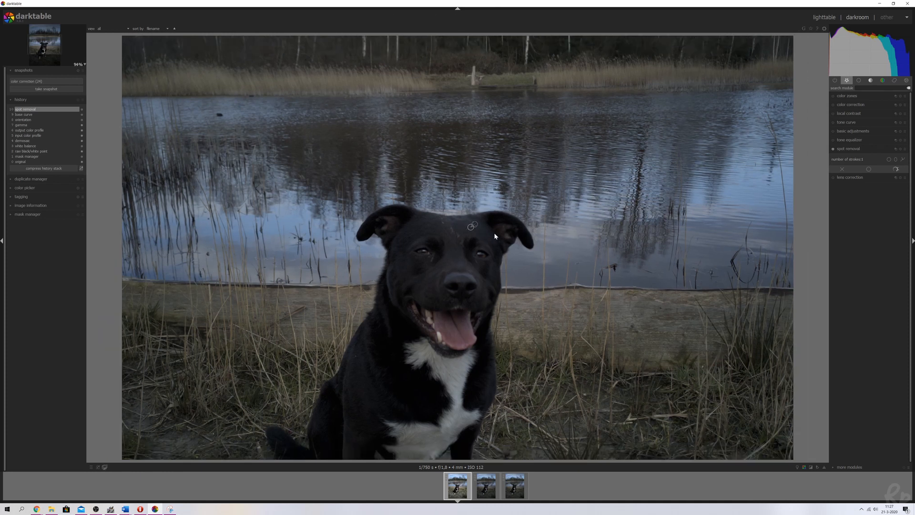
pyautogui.scroll(4, 495, 236)
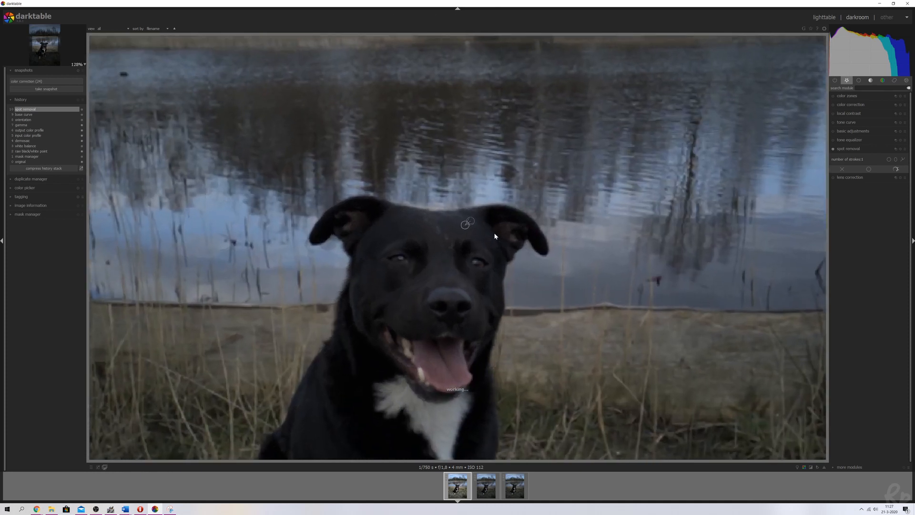
pyautogui.scroll(1, 494, 236)
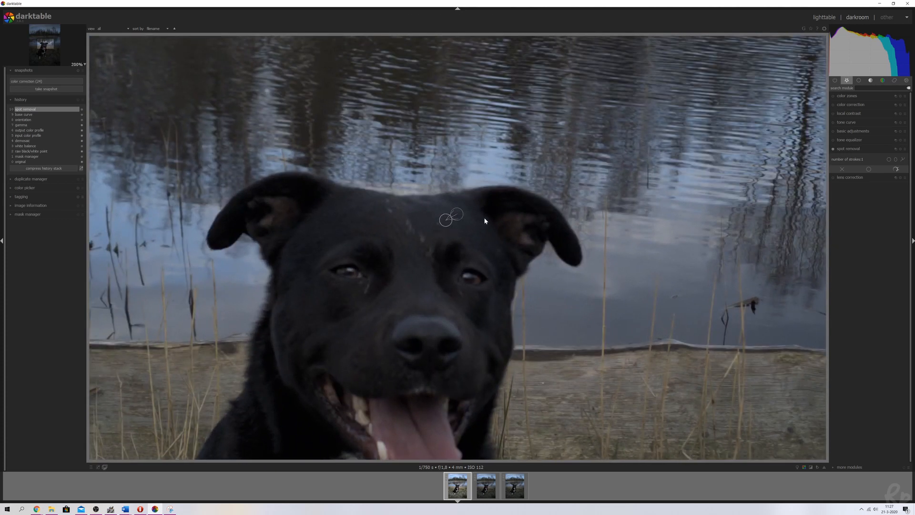
pyautogui.moveTo(445, 217); pyautogui.dragTo(441, 213)
pyautogui.keyDown('shift'); pyautogui.scroll(4, 445, 221); pyautogui.keyUp('shift')
pyautogui.moveTo(446, 224); pyautogui.dragTo(470, 221)
pyautogui.click(861, 151)
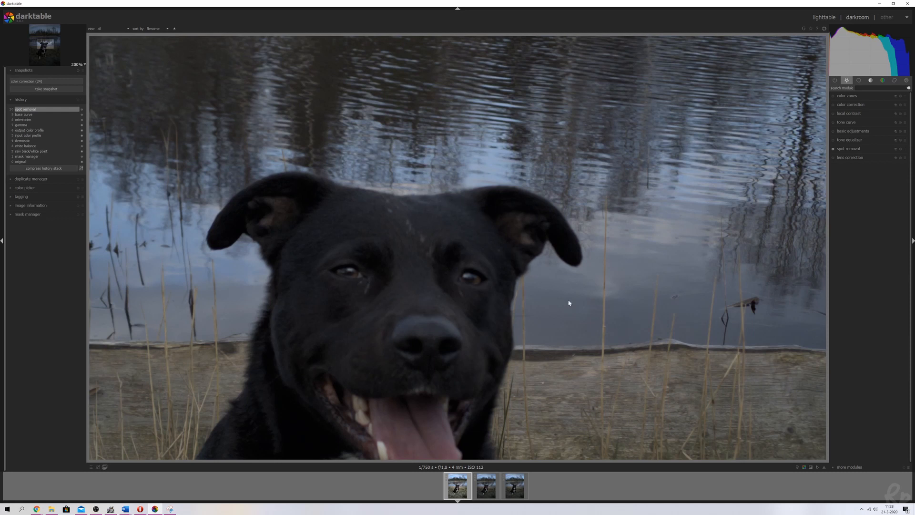
# Enable the tone equalizer on the fully fitted photo and give it a drawn mask using the brush shape.
pyautogui.scroll(-5, 569, 303)
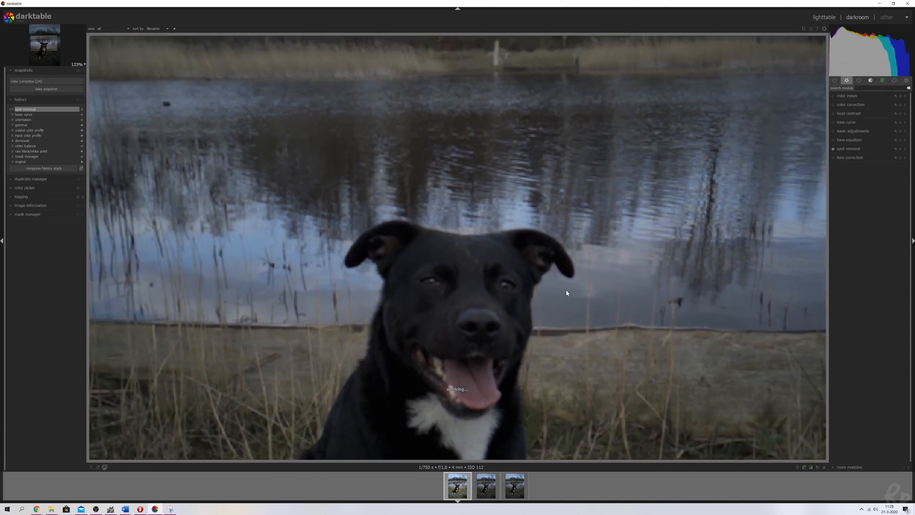
pyautogui.scroll(-5, 567, 293)
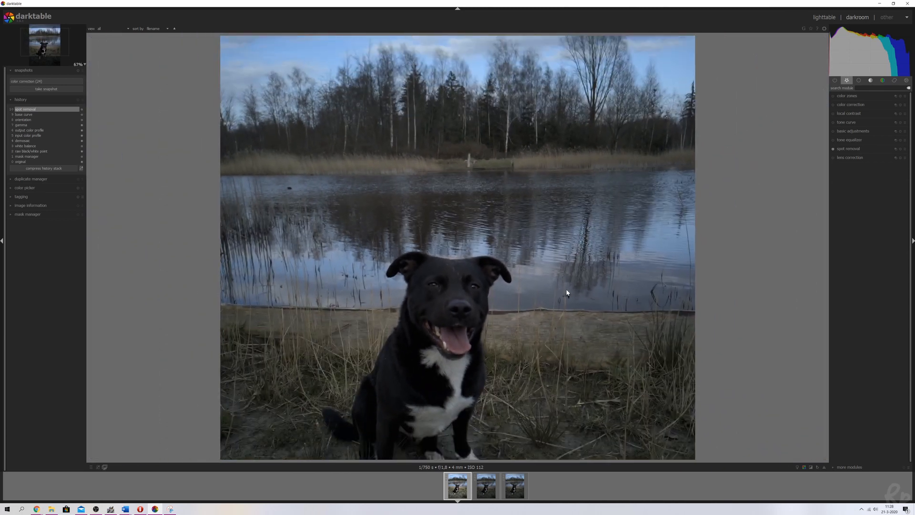
pyautogui.scroll(-1, 567, 293)
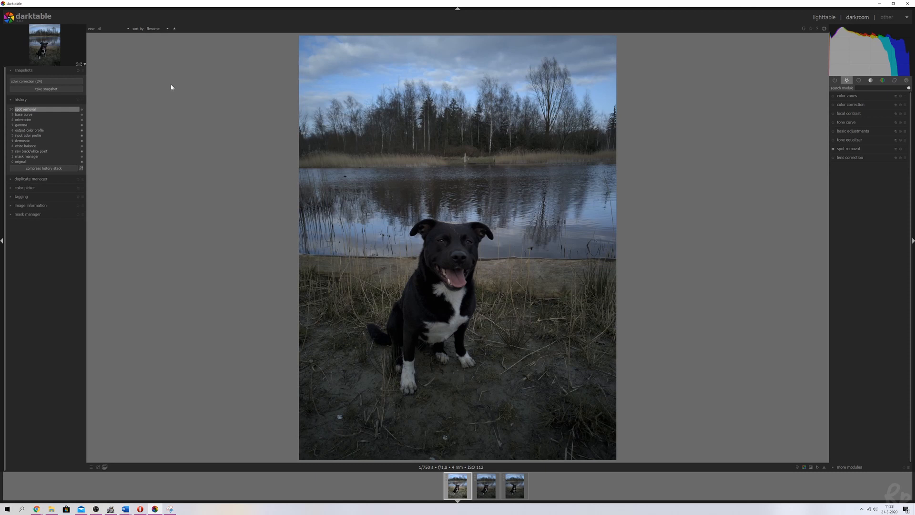
pyautogui.click(80, 64)
pyautogui.click(84, 73)
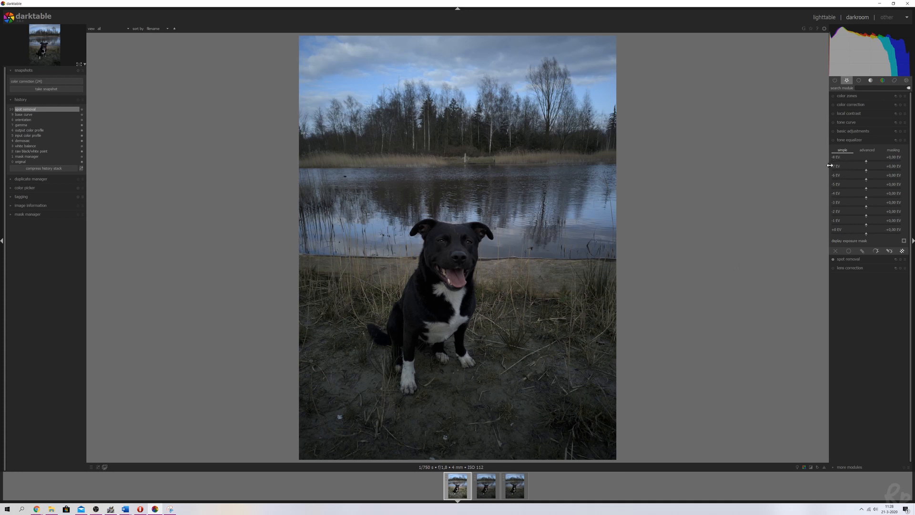
pyautogui.click(834, 140)
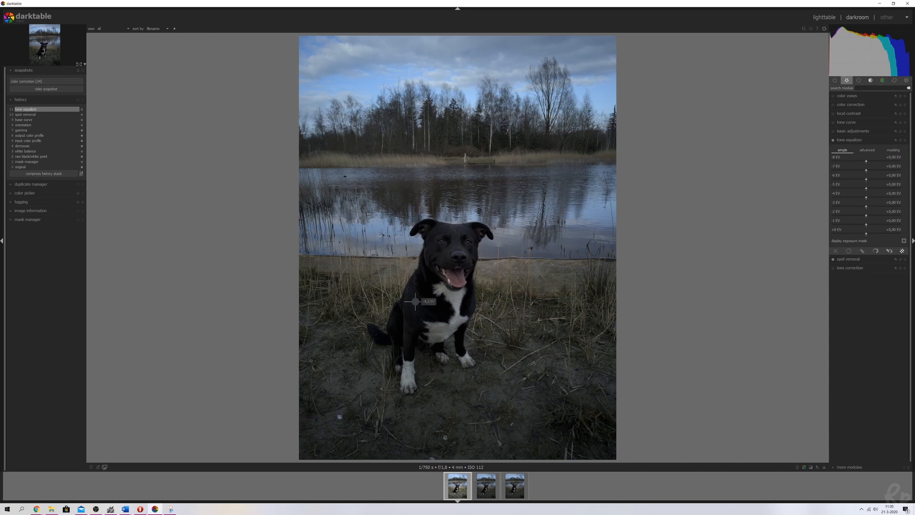
pyautogui.click(862, 251)
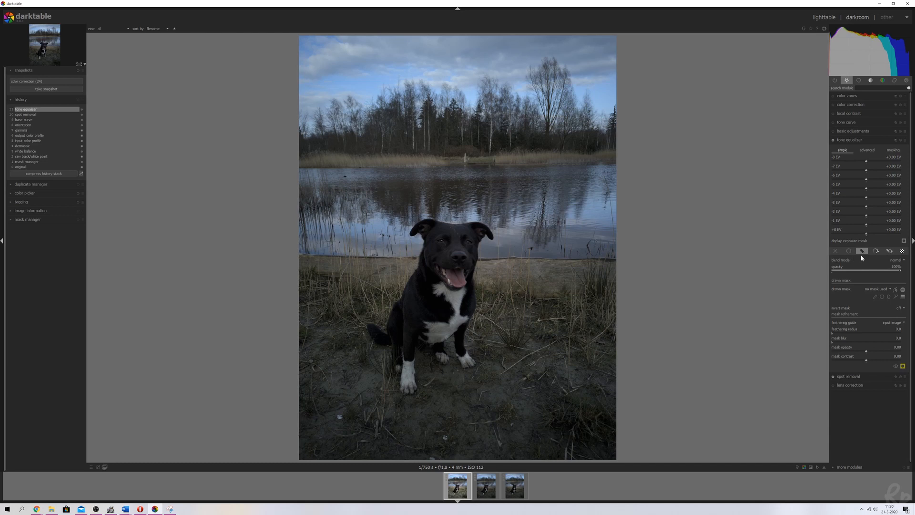
pyautogui.click(875, 296)
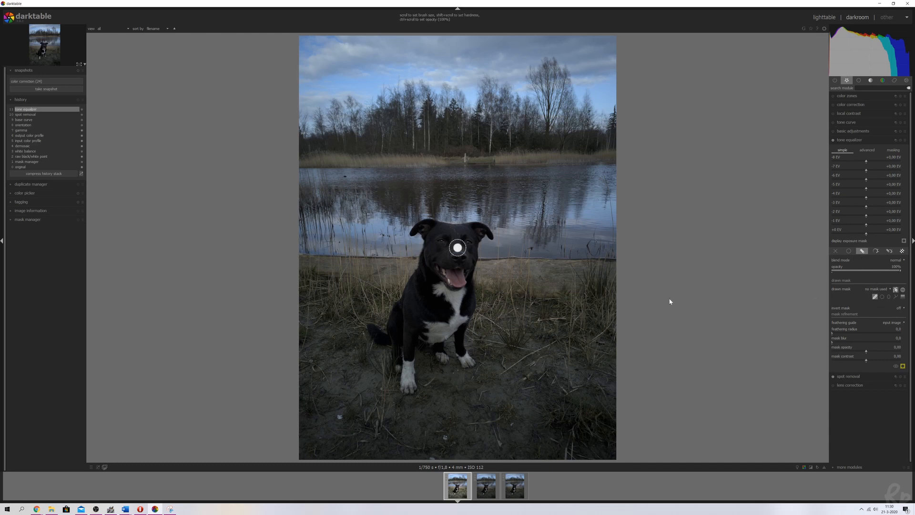
# Adjust the brush size and hardness and paint a mask over the dog's black fur from the ears to the legs and tail.
pyautogui.scroll(6, 444, 262)
pyautogui.scroll(-6, 443, 260)
pyautogui.scroll(4, 444, 256)
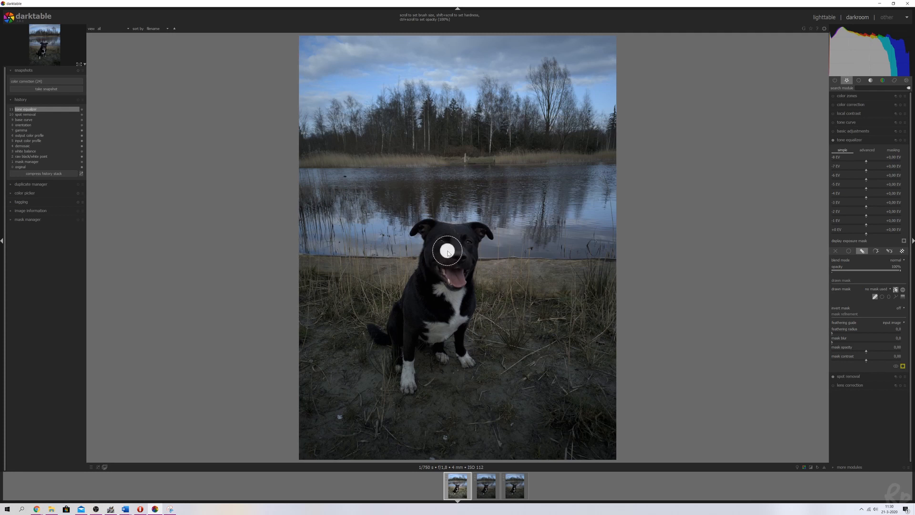
pyautogui.keyDown('shift'); pyautogui.scroll(-4, 447, 253); pyautogui.keyUp('shift')
pyautogui.keyDown('shift'); pyautogui.scroll(6, 448, 253); pyautogui.keyUp('shift')
pyautogui.scroll(-2, 449, 253)
pyautogui.scroll(-3, 443, 237)
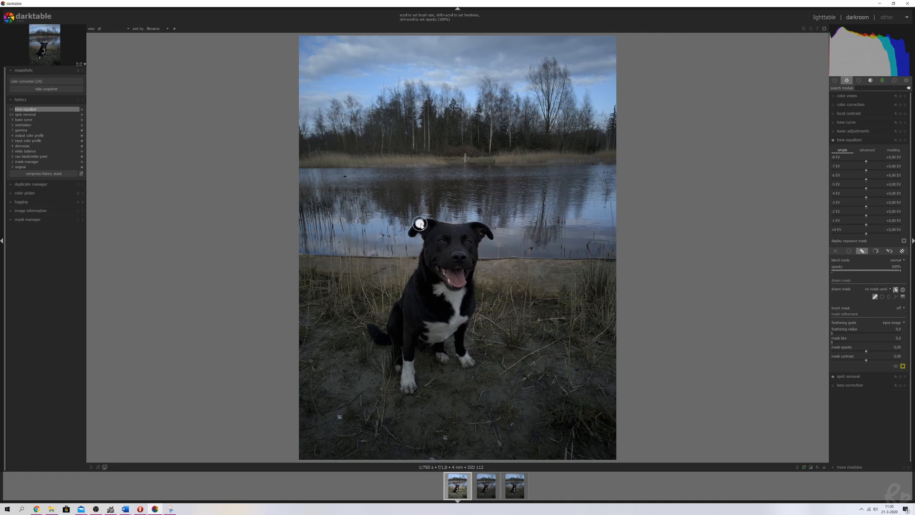
pyautogui.moveTo(438, 225)
pyautogui.mouseDown()
pyautogui.moveTo(490, 235)
pyautogui.moveTo(476, 239)
pyautogui.moveTo(469, 275)
pyautogui.moveTo(460, 236)
pyautogui.moveTo(472, 306)
pyautogui.mouseUp()
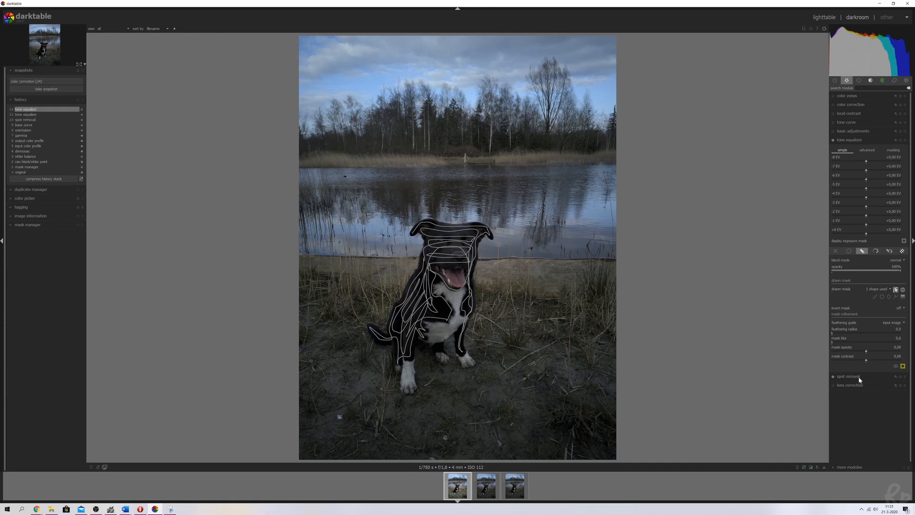
# Hide the brush outline, raise the -4 EV tones to +0.82 EV, and set the mask's feathering radius to about 58.4.
pyautogui.click(896, 290)
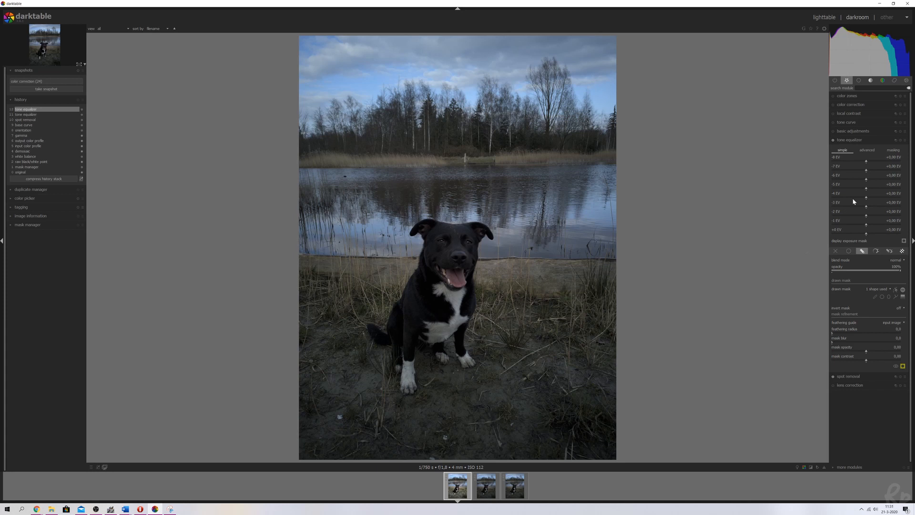
pyautogui.moveTo(866, 198); pyautogui.dragTo(880, 198)
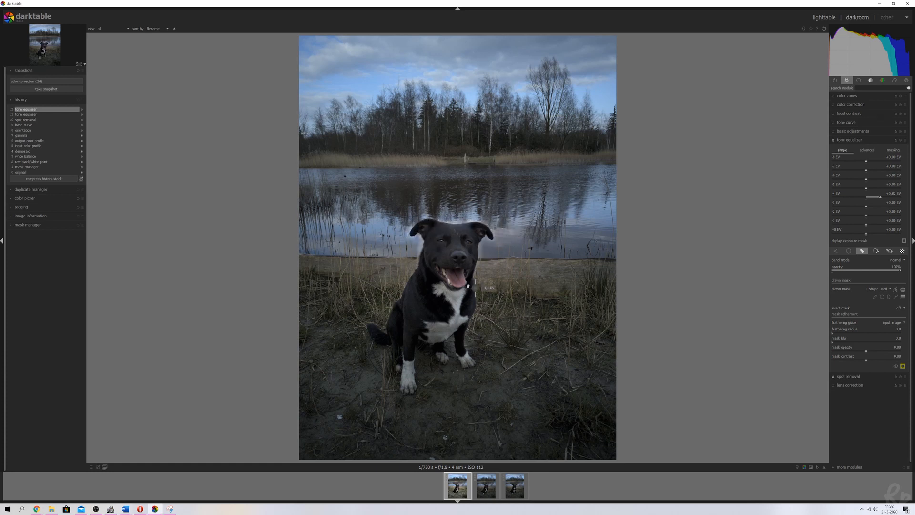
pyautogui.click(850, 334)
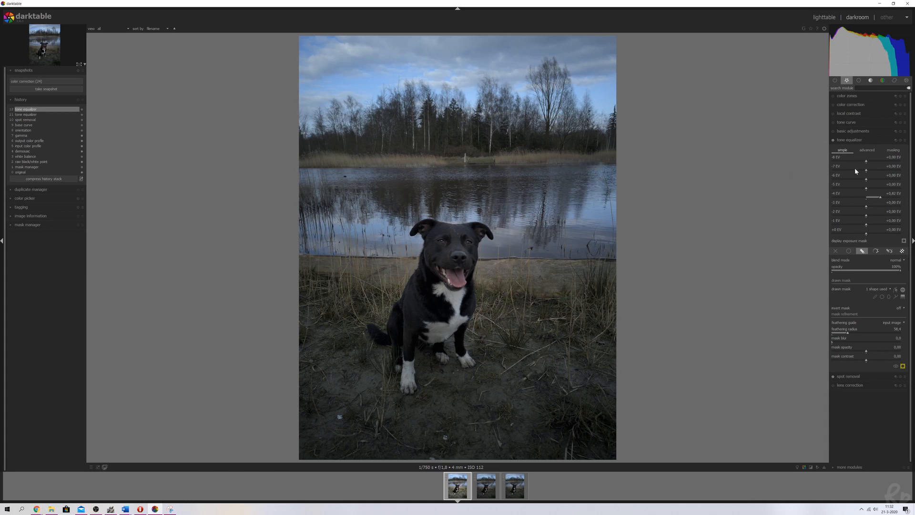
# Create a second tone equalizer instance and reuse the existing brush #1 shape as its drawn mask.
pyautogui.click(896, 141)
pyautogui.click(880, 145)
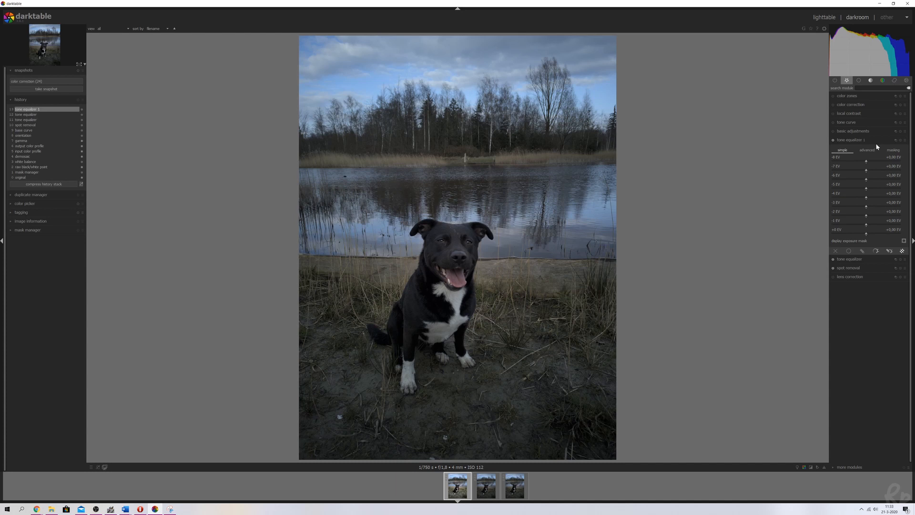
pyautogui.click(863, 251)
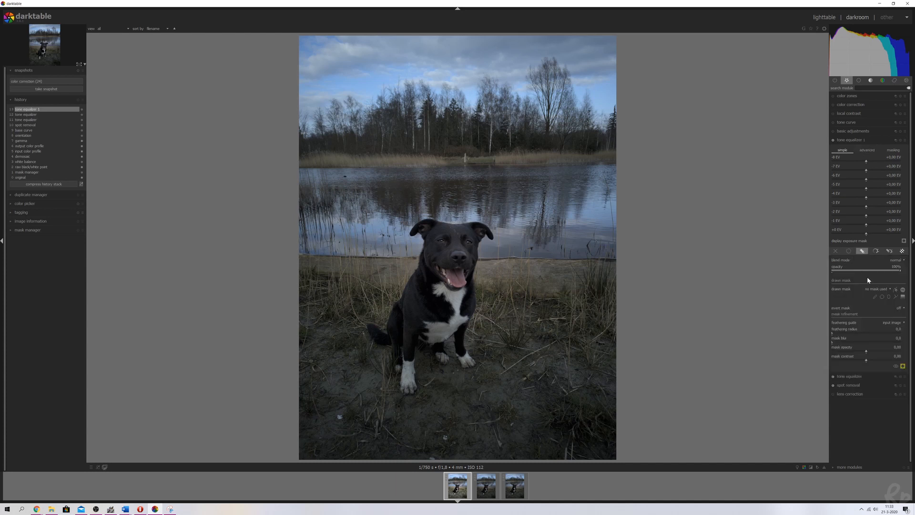
pyautogui.click(870, 289)
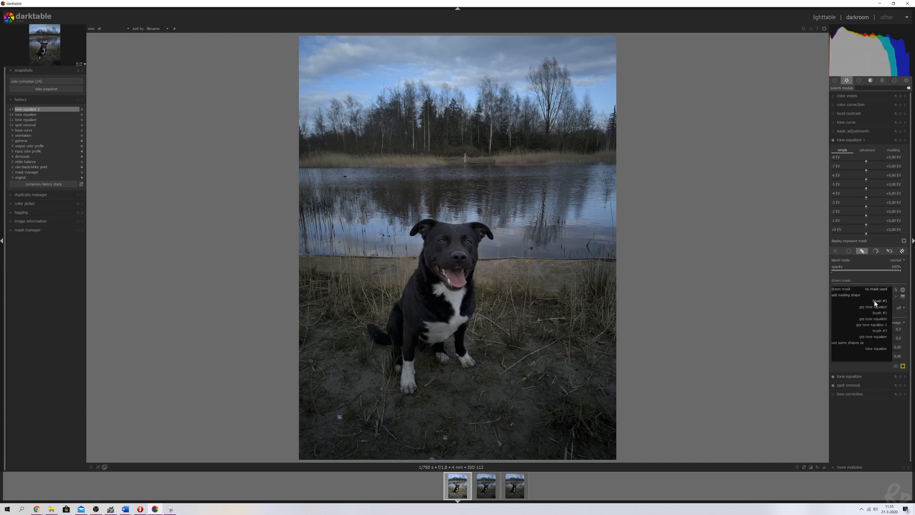
pyautogui.click(881, 302)
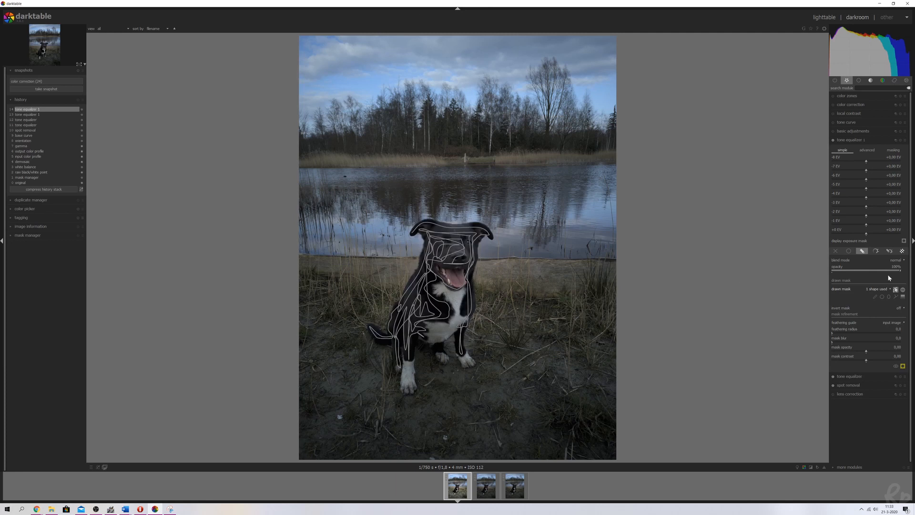
pyautogui.click(896, 289)
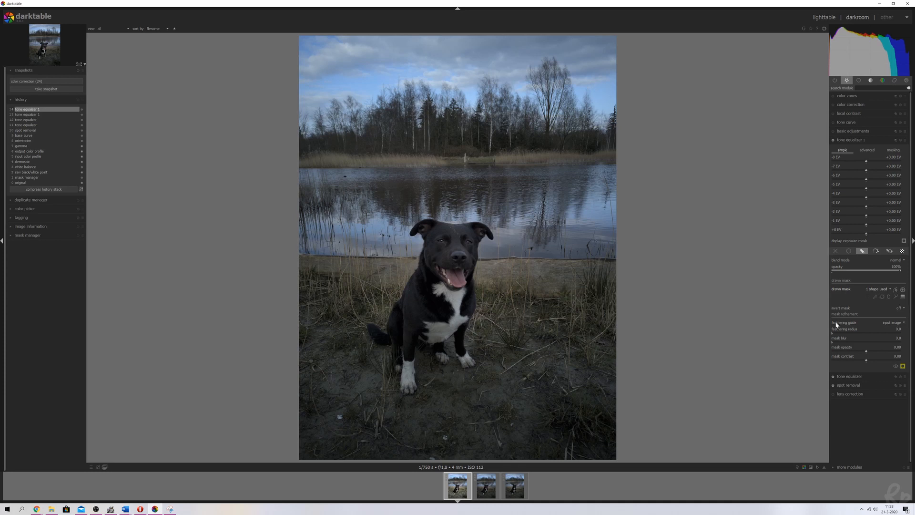
# Invert the reused mask's polarity to target the background and try a feathering radius of about 25.8 while previewing the mask.
pyautogui.click(903, 291)
pyautogui.click(903, 366)
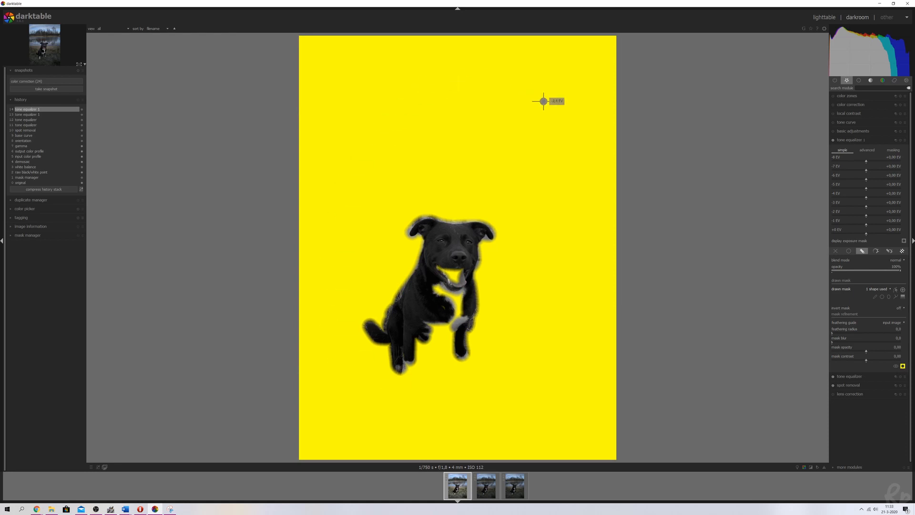
pyautogui.click(839, 333)
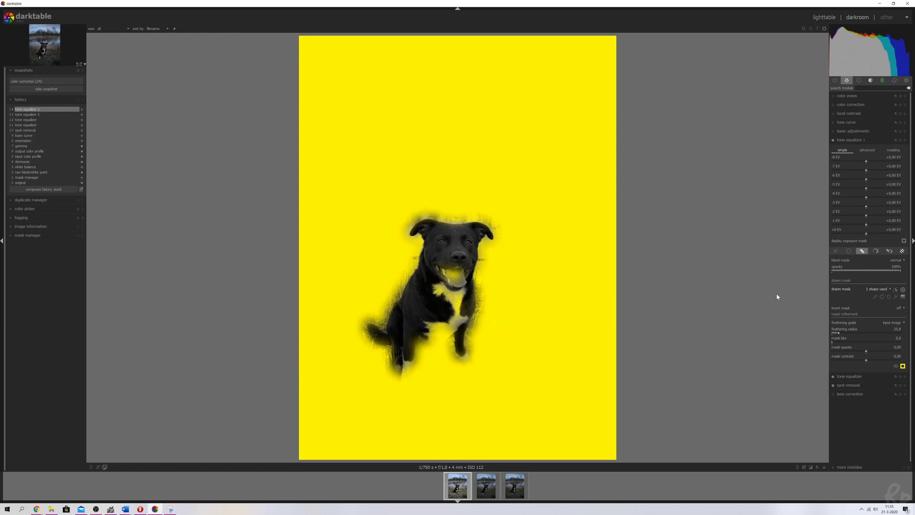
pyautogui.click(903, 366)
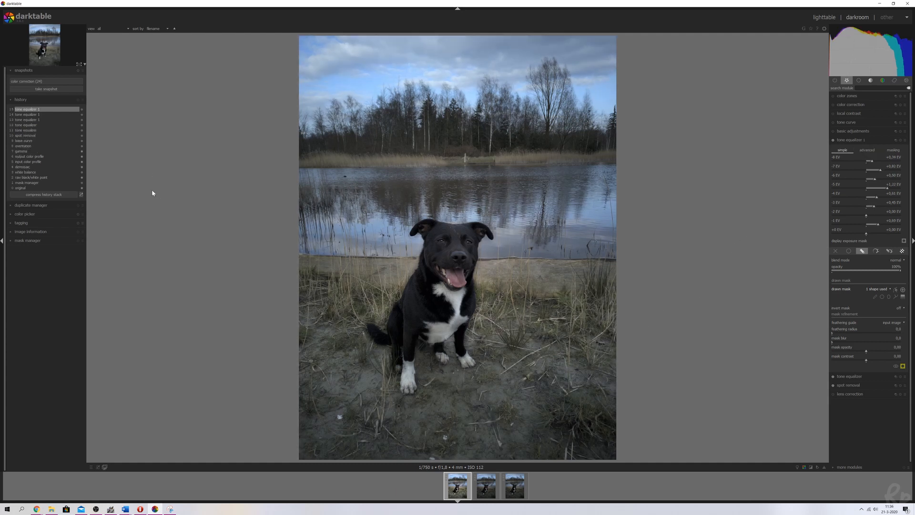
# Compare the edit stages in the history: the base curve, the first tone equalizer, and the latest tone equalizer 1 entry.
pyautogui.click(28, 142)
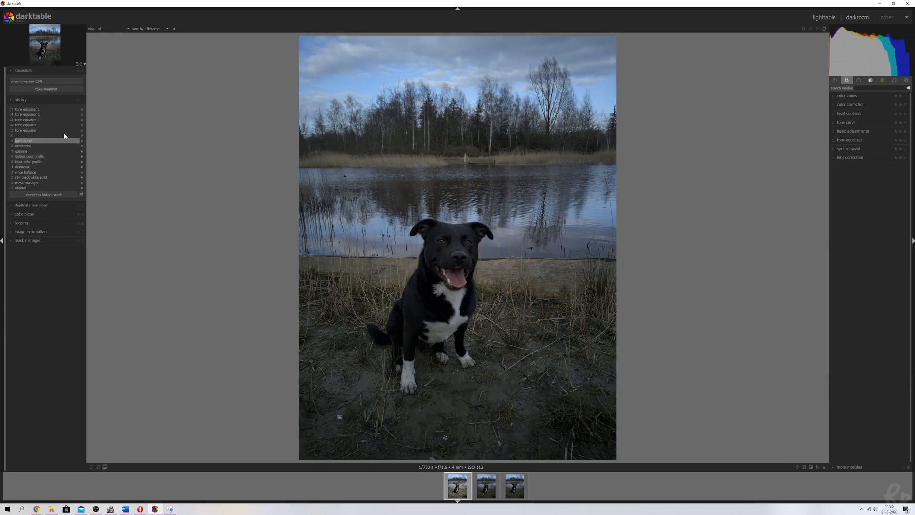
pyautogui.click(34, 125)
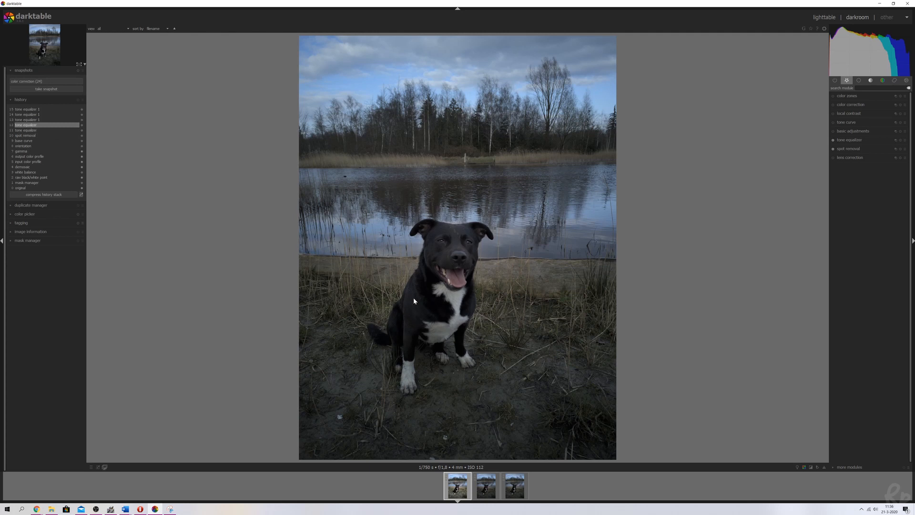
pyautogui.click(42, 109)
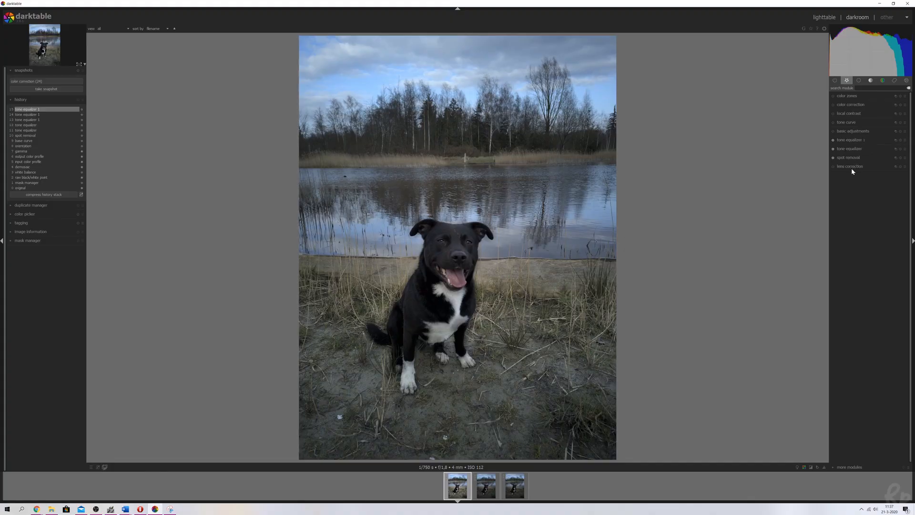
# Enable lens correction with the Samsung Galaxy S8 as camera and the Samsung SM-G950F as lens.
pyautogui.click(851, 166)
pyautogui.click(833, 166)
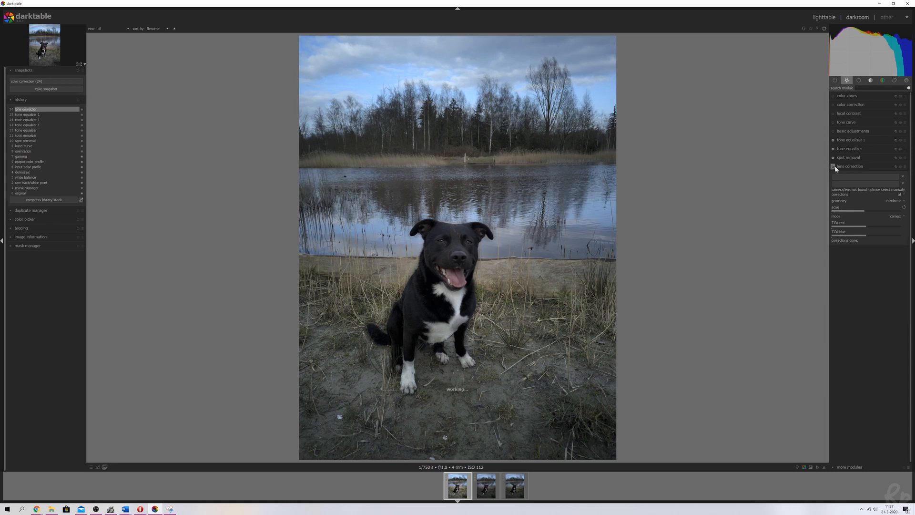
pyautogui.click(868, 179)
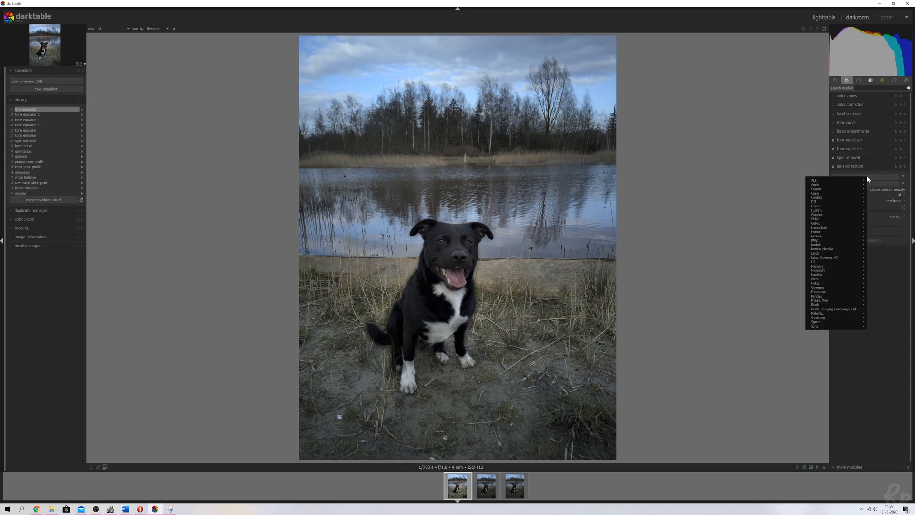
pyautogui.moveTo(837, 319)
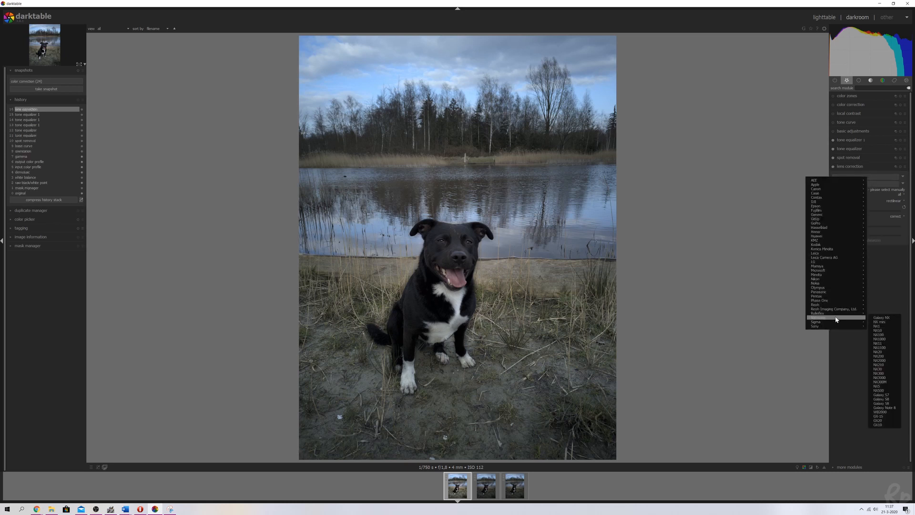
pyautogui.click(880, 406)
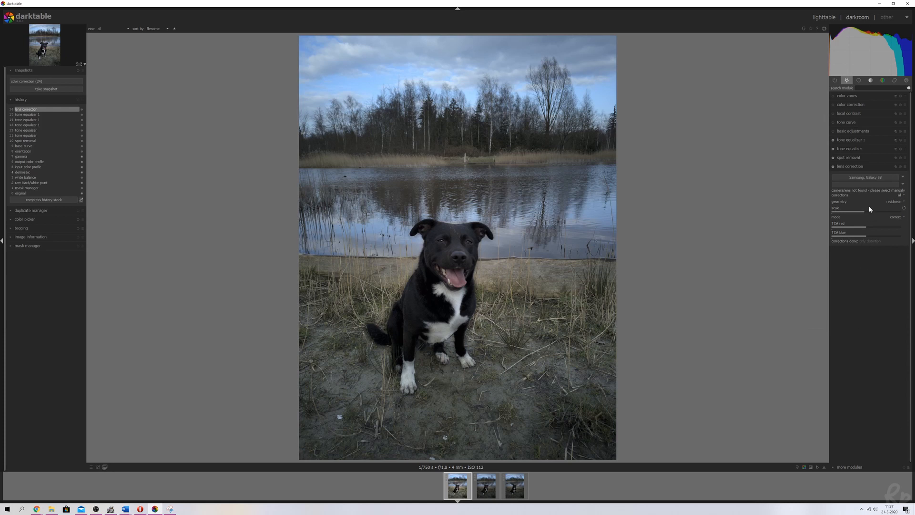
pyautogui.click(877, 184)
pyautogui.click(857, 192)
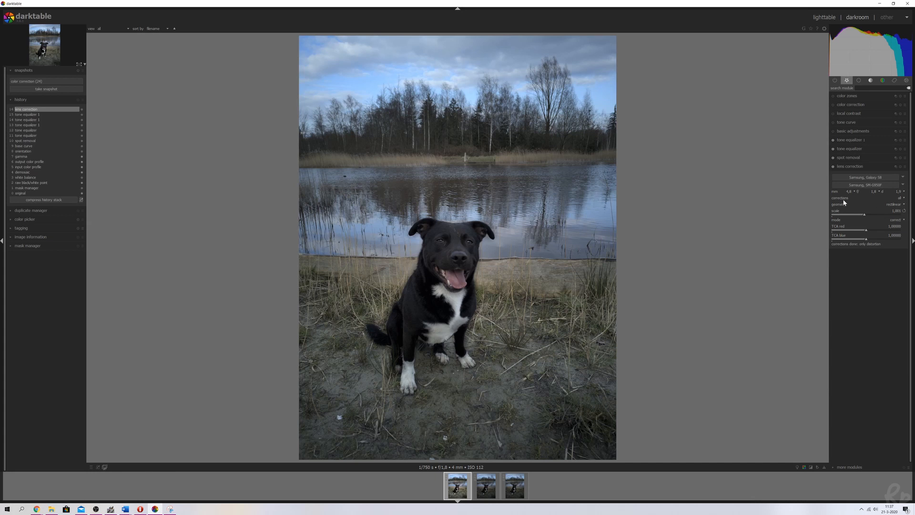
# Set the lens corrections to distortion & vignetting and the mode to distort, then collapse the module.
pyautogui.click(901, 202)
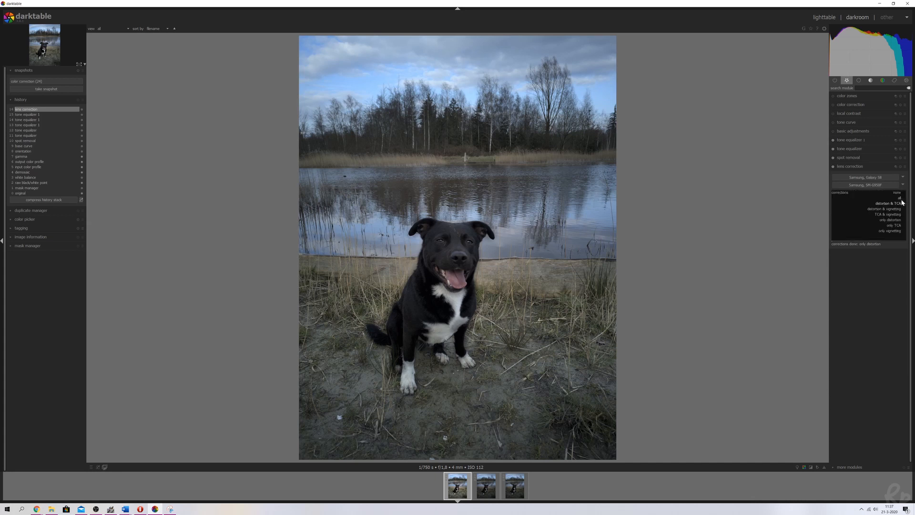
pyautogui.click(878, 209)
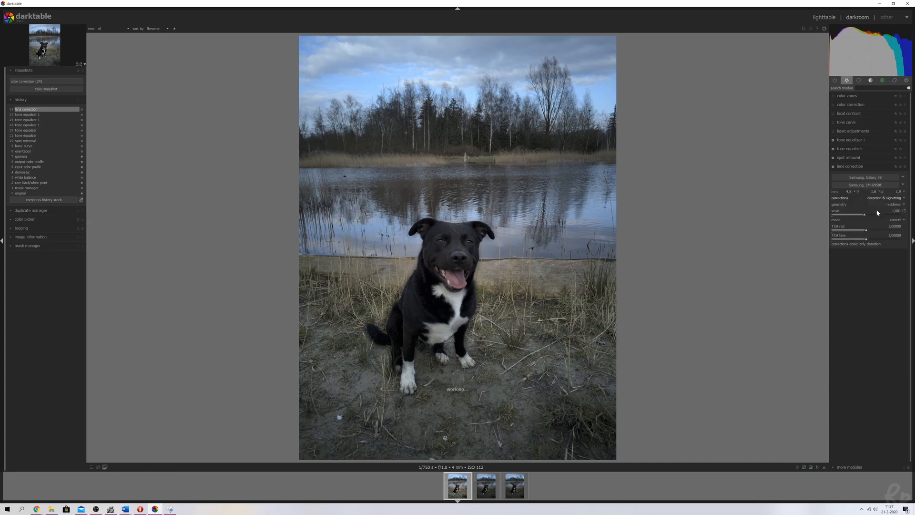
pyautogui.click(902, 219)
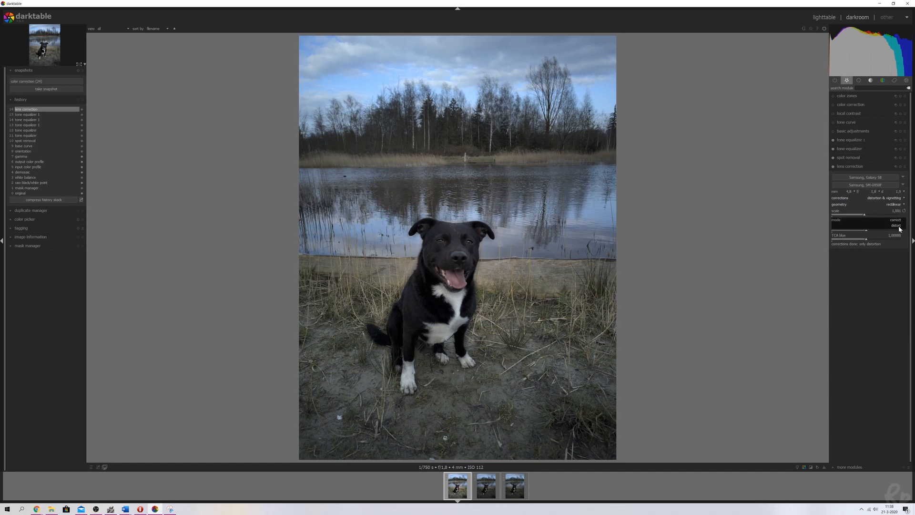
pyautogui.click(900, 227)
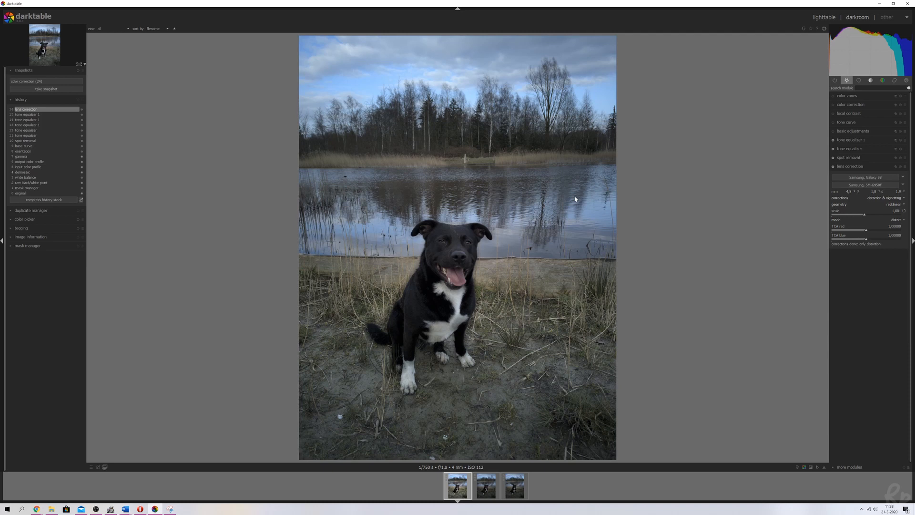
pyautogui.click(854, 167)
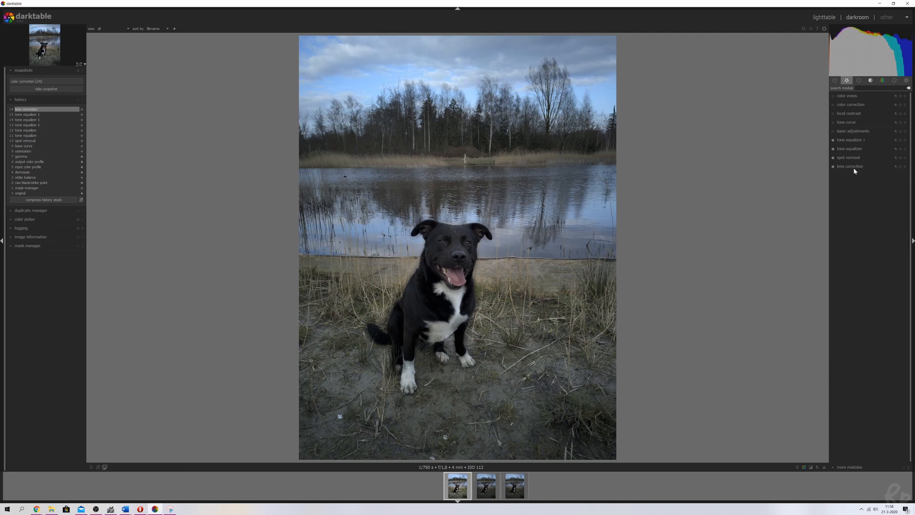
# Boost the sky's blue saturation in color zones by creating a curve from a small sampled patch of blue sky.
pyautogui.click(854, 99)
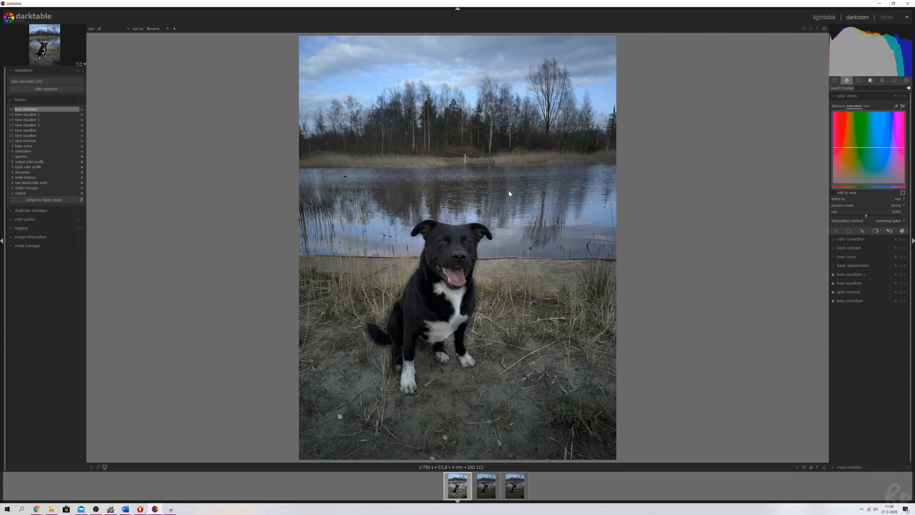
pyautogui.click(905, 109)
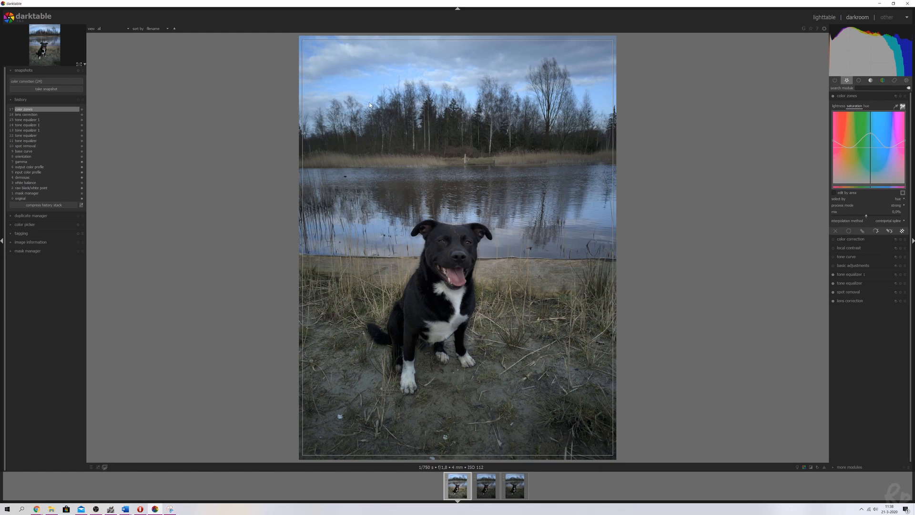
pyautogui.moveTo(355, 81); pyautogui.dragTo(364, 87)
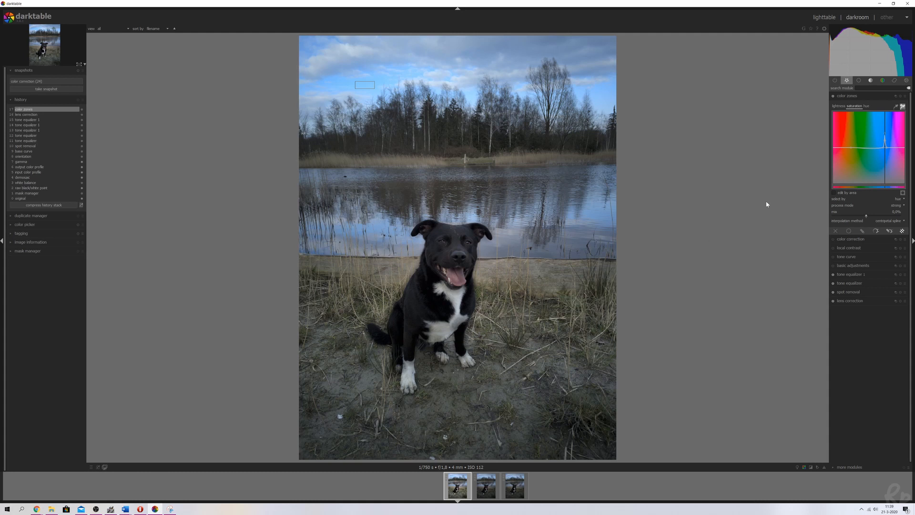
# Add a new color zones instance and build its saturation curve from a sampled patch of the grassy ground beside the dog.
pyautogui.click(896, 98)
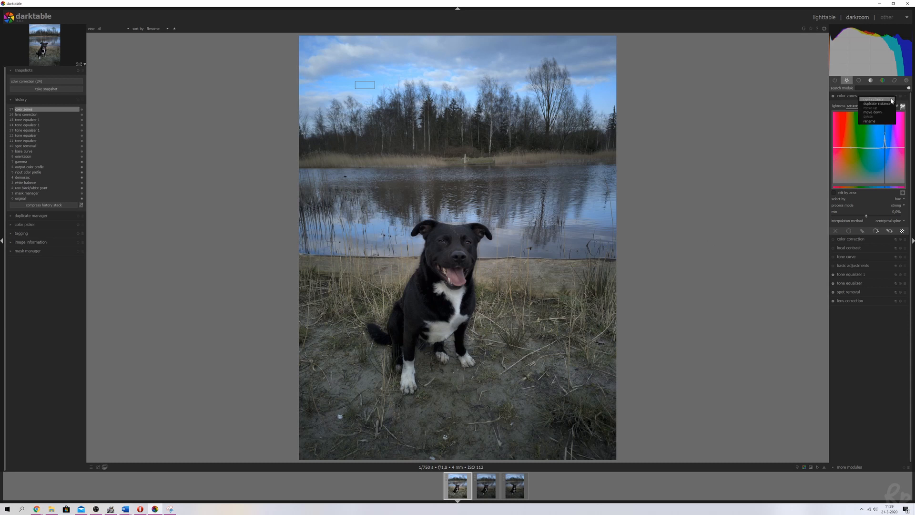
pyautogui.click(877, 100)
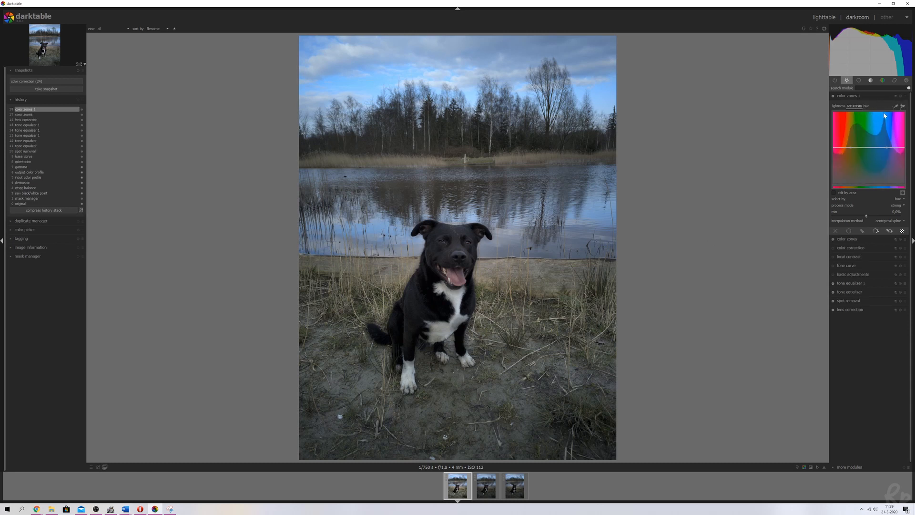
pyautogui.click(904, 107)
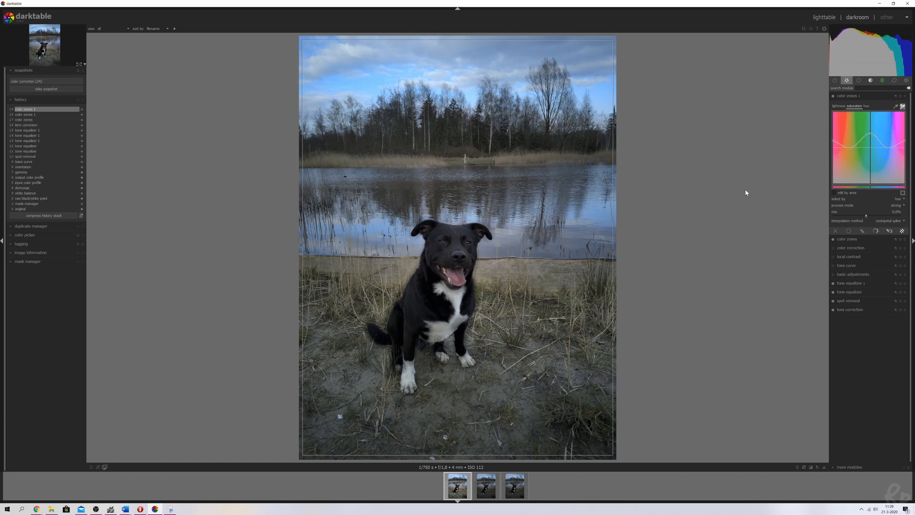
pyautogui.moveTo(332, 338); pyautogui.dragTo(351, 345)
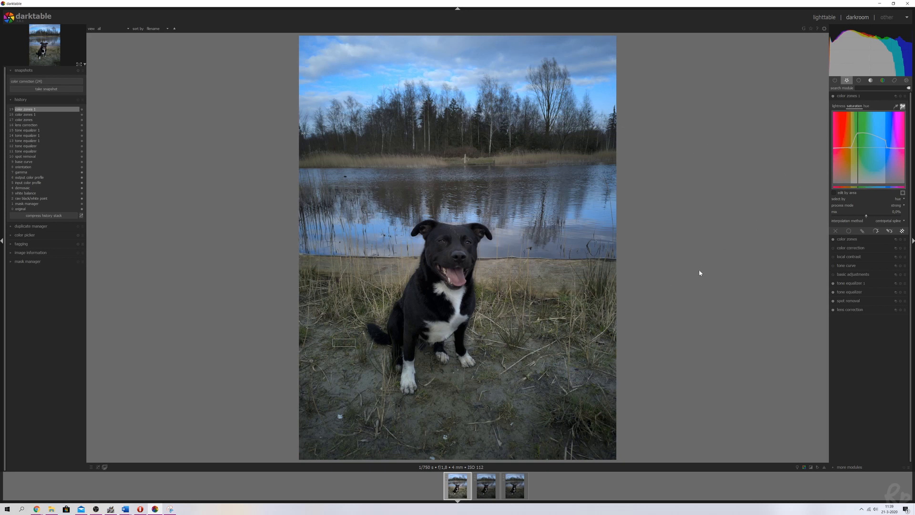
# Restrict the second color zones instance with a drawn path mask around the foreground below the waterline.
pyautogui.click(861, 231)
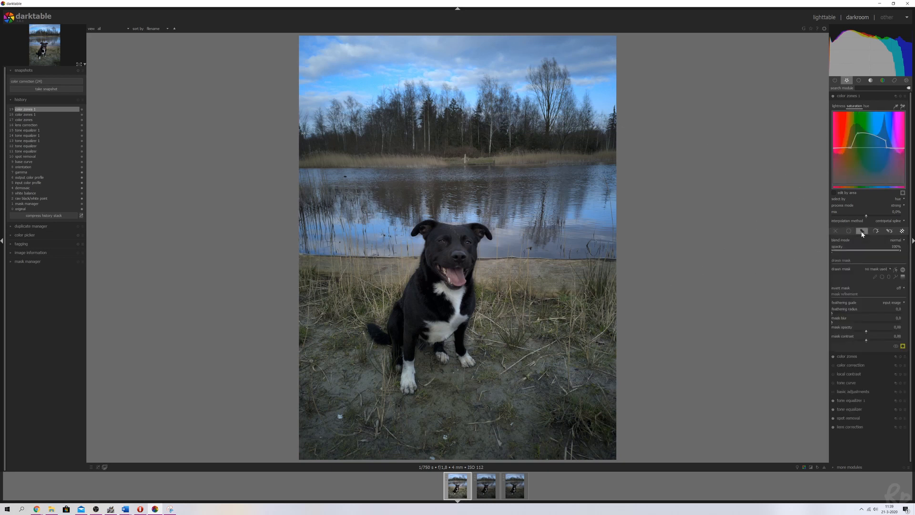
pyautogui.click(896, 277)
pyautogui.rightClick(353, 359)
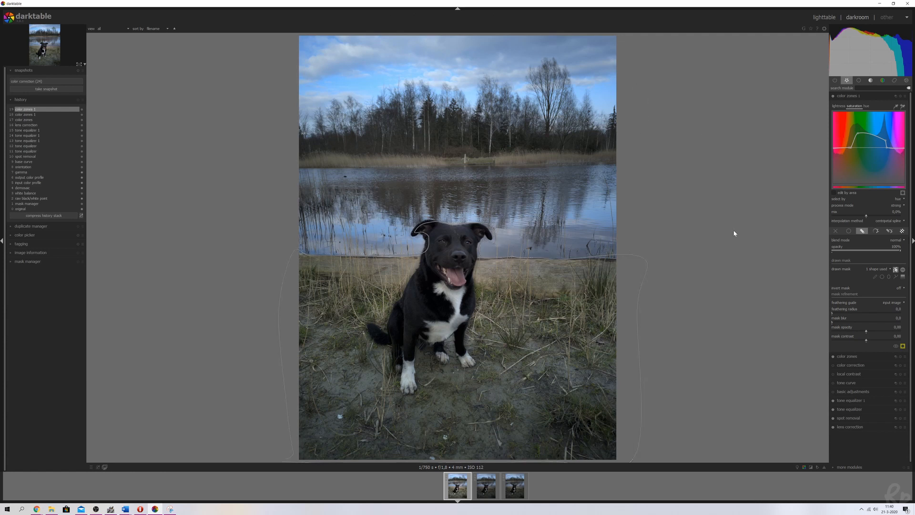
pyautogui.click(857, 98)
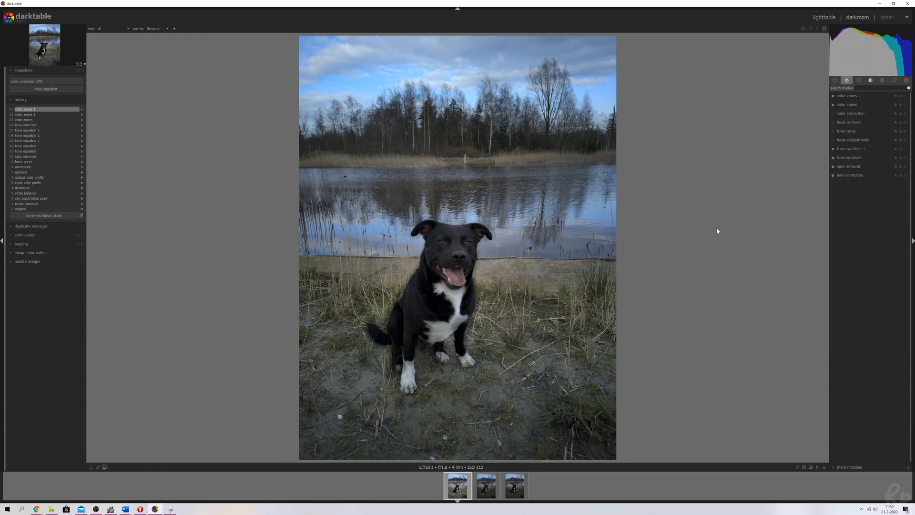
# Enable the tone curve and raise its midtones and highlights to brighten the photo while anchoring the shadows.
pyautogui.click(853, 131)
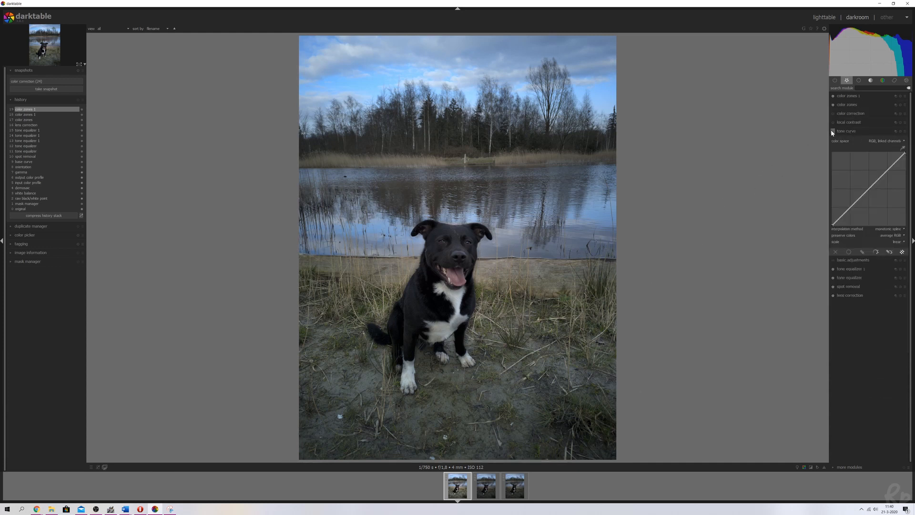
pyautogui.click(833, 131)
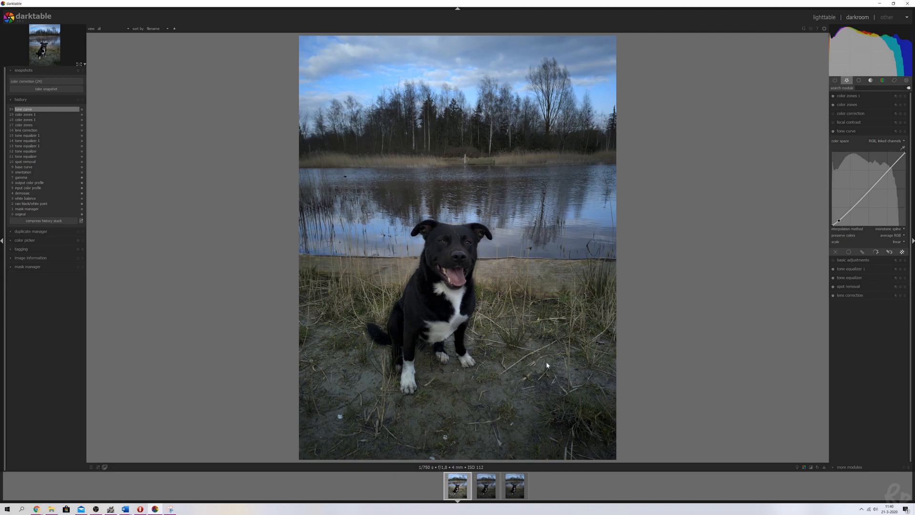
pyautogui.moveTo(862, 199); pyautogui.dragTo(882, 171)
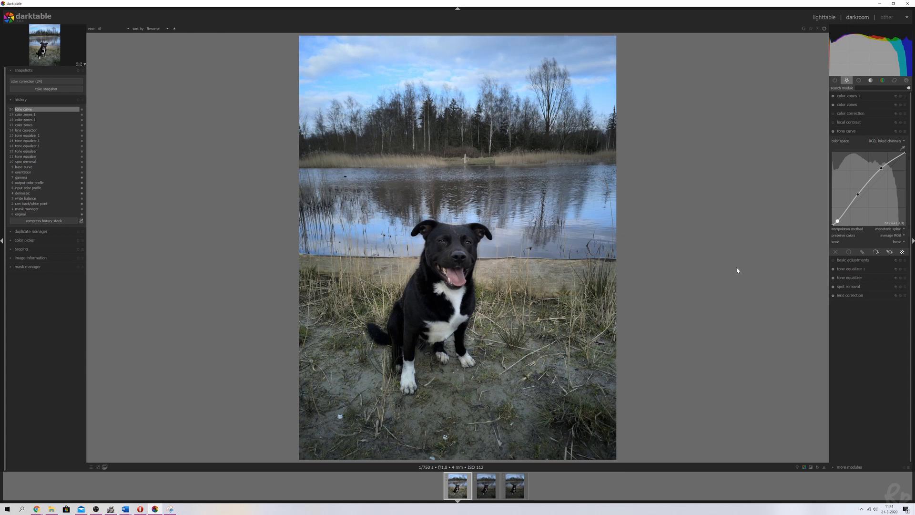
pyautogui.click(851, 131)
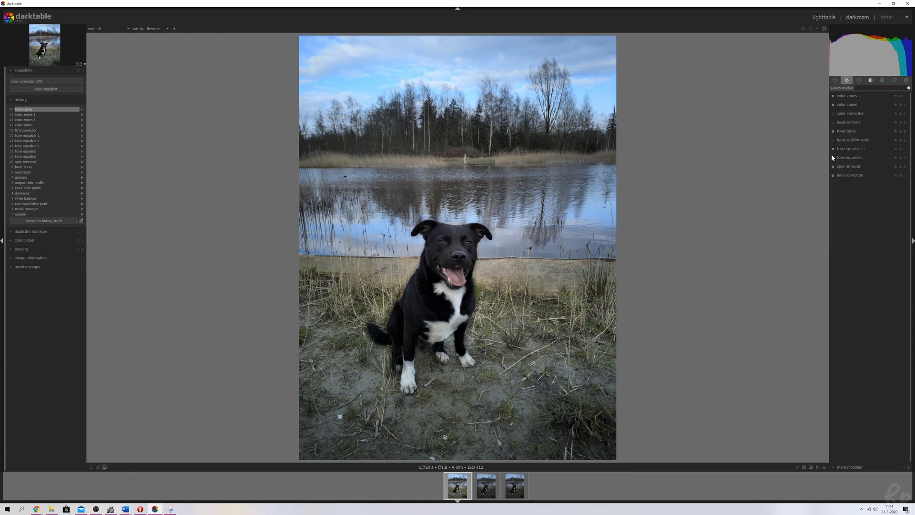
# Enable local contrast and blend it uniformly at 50% opacity.
pyautogui.click(854, 123)
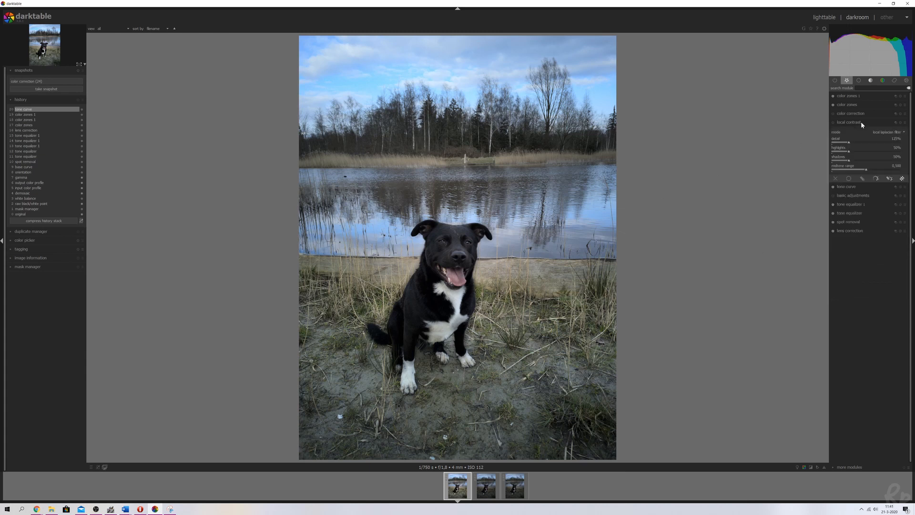
pyautogui.click(832, 122)
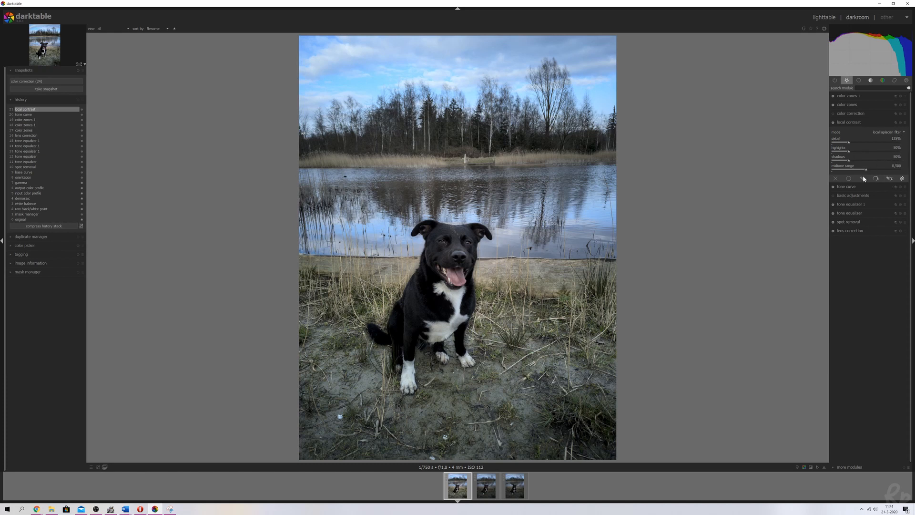
pyautogui.click(849, 180)
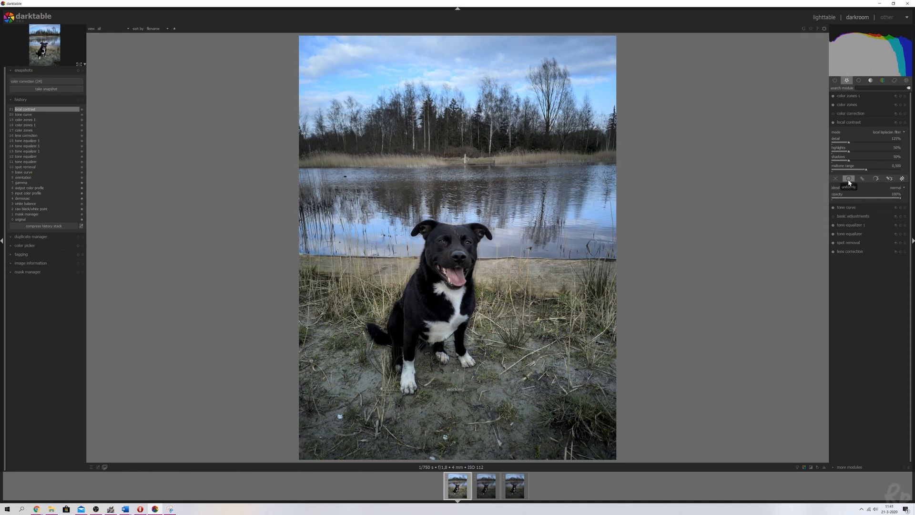
pyautogui.rightClick(898, 195)
pyautogui.write('50')
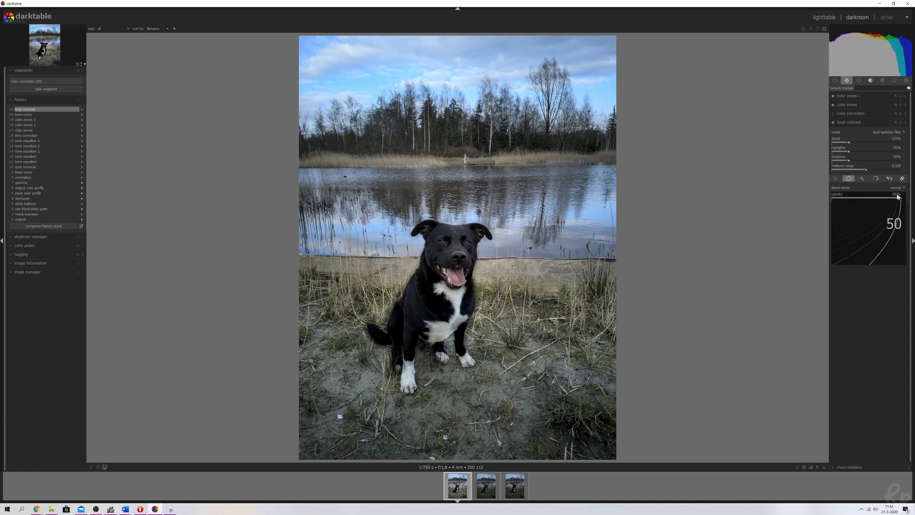
pyautogui.press('Return')
pyautogui.rightClick(898, 196)
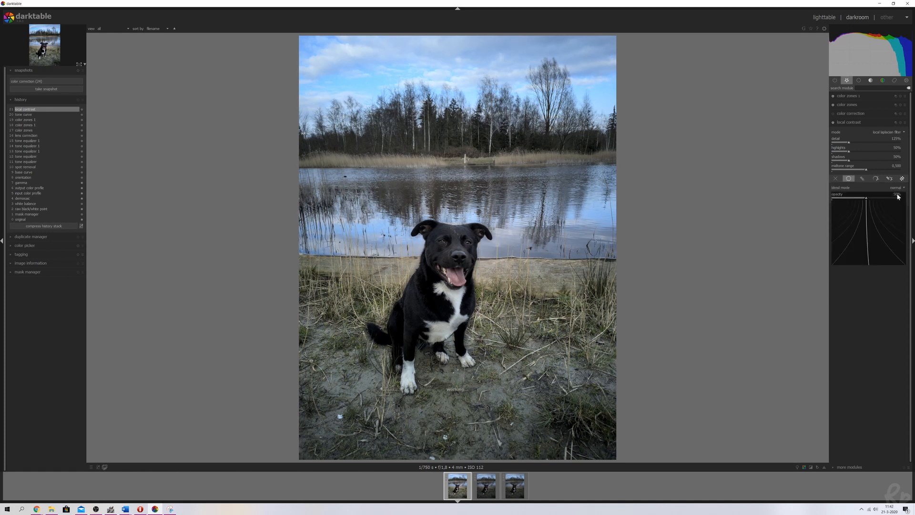
pyautogui.write('50')
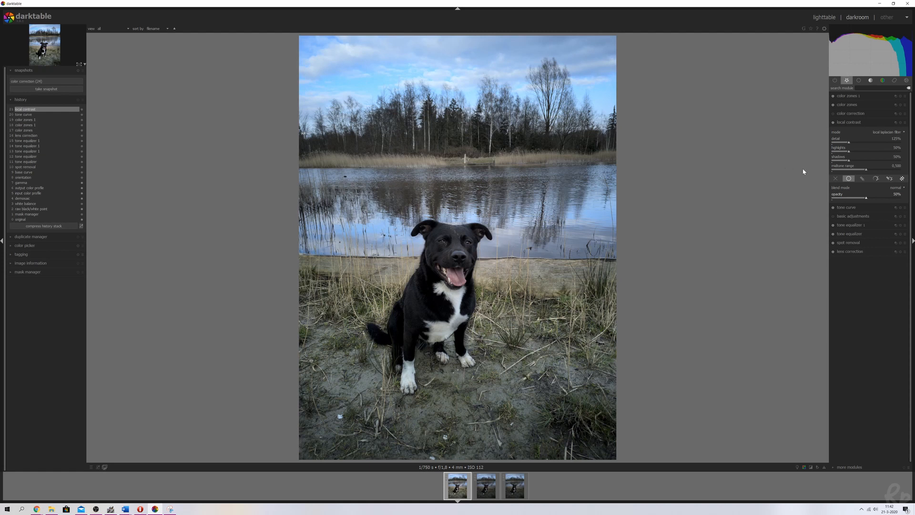
pyautogui.click(849, 122)
# Enable basic adjustments, slightly raise exposure and saturation, and set contrast to 0.04 and brightness to 0.02.
pyautogui.click(854, 141)
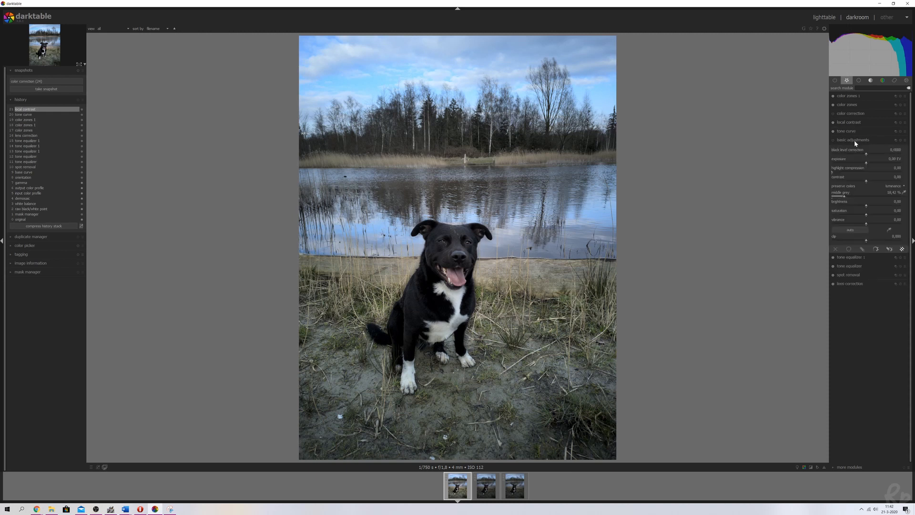
pyautogui.click(834, 141)
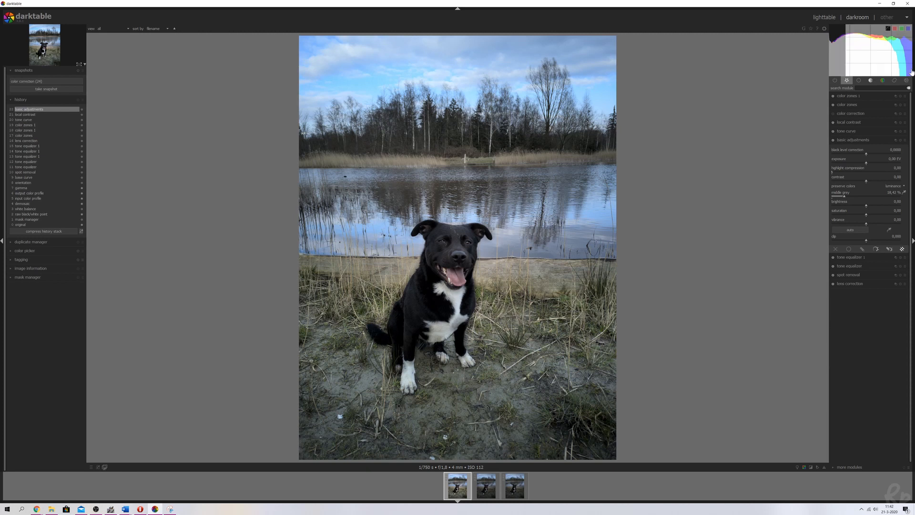
pyautogui.moveTo(865, 165); pyautogui.dragTo(868, 164)
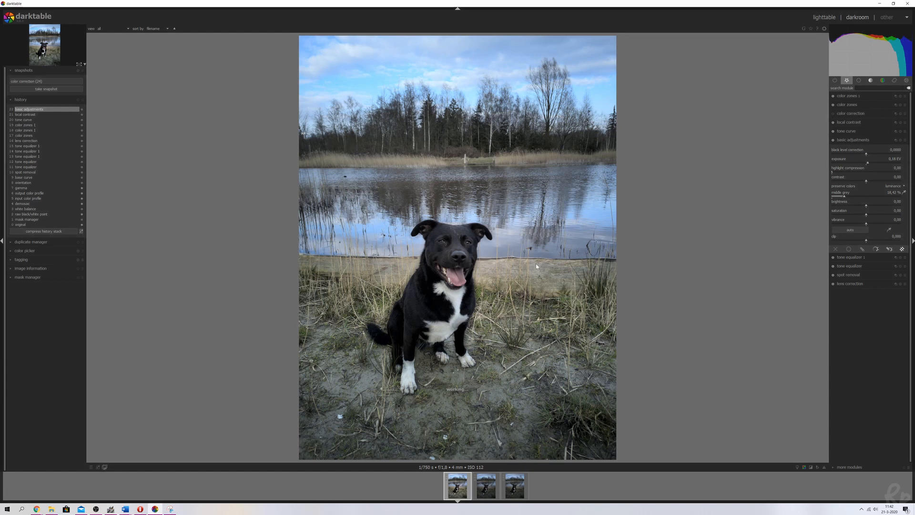
pyautogui.scroll(2, 898, 178)
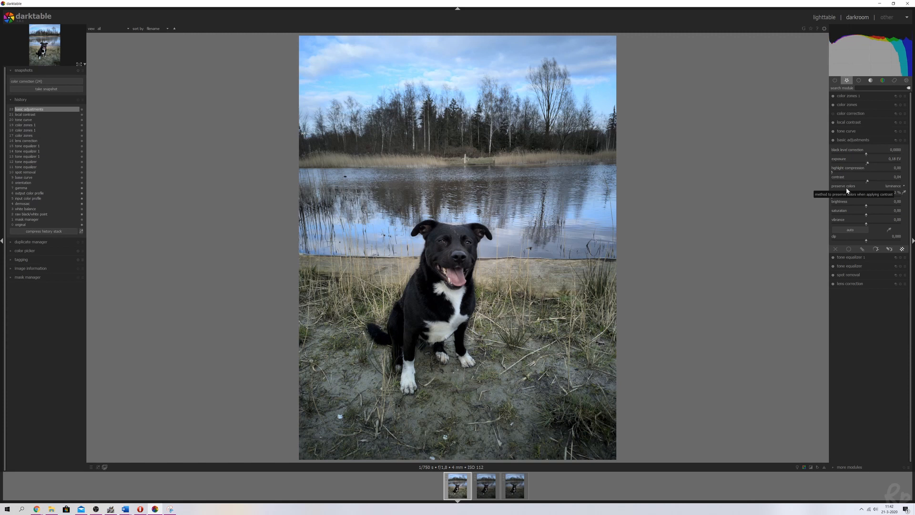
pyautogui.scroll(1, 896, 204)
pyautogui.scroll(1, 895, 214)
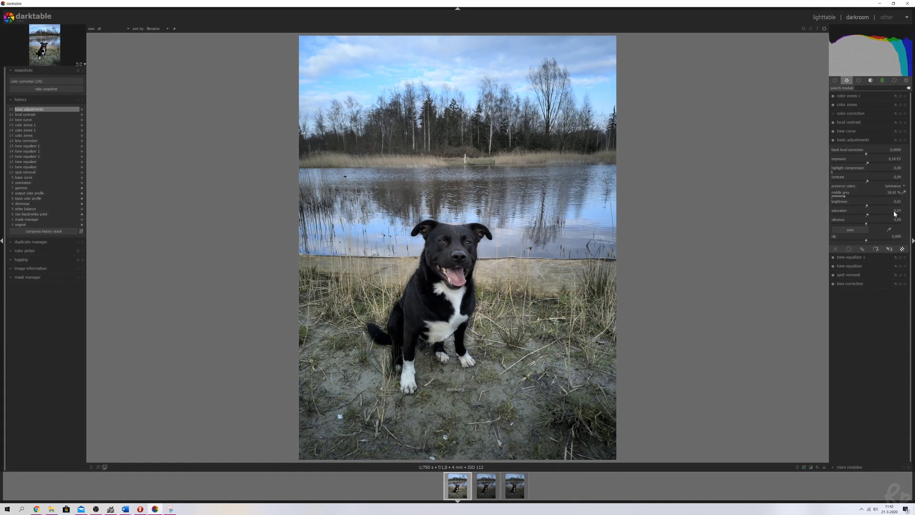
# Fine-tune the saturation in basic adjustments and collapse the module.
pyautogui.scroll(-5, 894, 213)
pyautogui.scroll(2, 895, 213)
pyautogui.scroll(1, 895, 213)
pyautogui.click(847, 140)
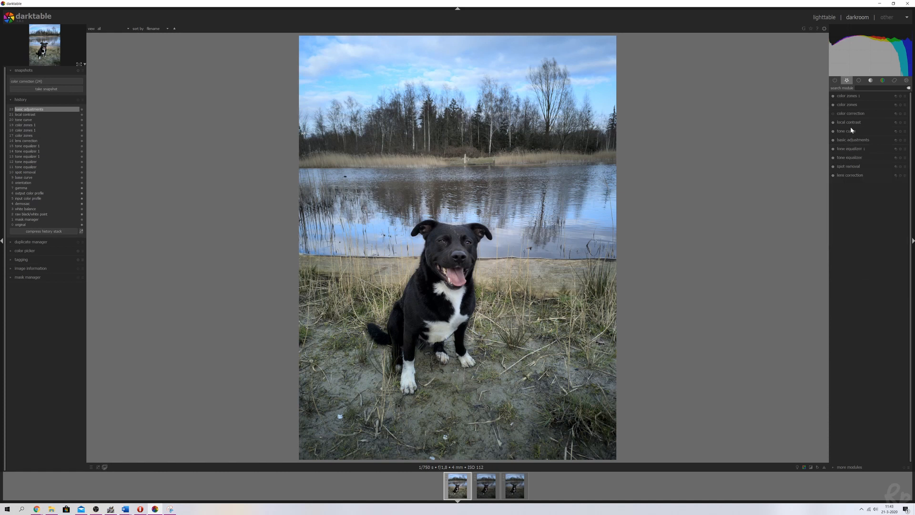
# Enable color correction, shift the color balance slightly toward warm orange, and compare the photo with the module off and on.
pyautogui.click(853, 114)
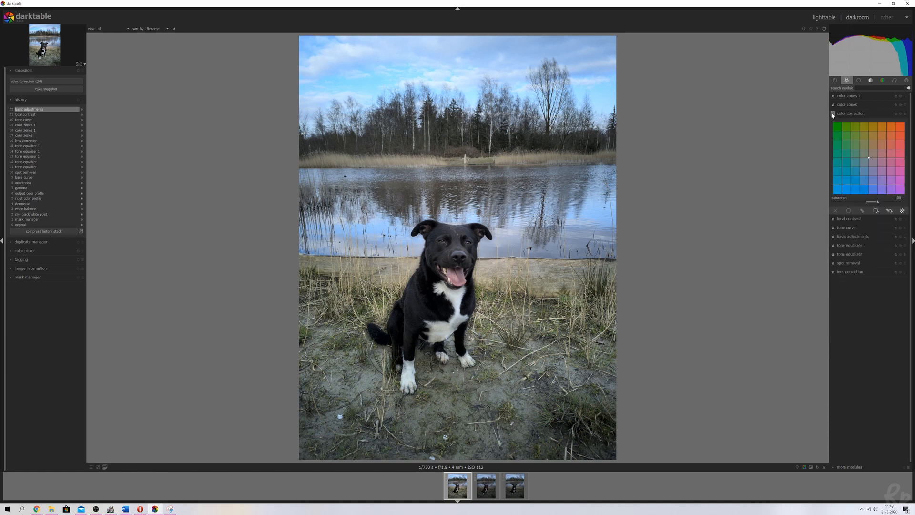
pyautogui.click(833, 114)
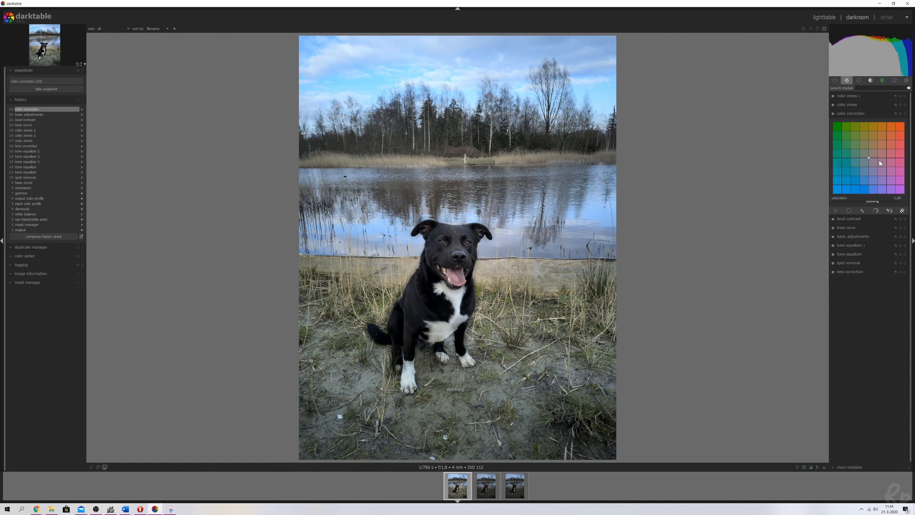
pyautogui.moveTo(869, 158)
pyautogui.mouseDown()
pyautogui.moveTo(878, 172)
pyautogui.moveTo(887, 139)
pyautogui.moveTo(852, 138)
pyautogui.moveTo(840, 158)
pyautogui.moveTo(845, 176)
pyautogui.moveTo(879, 179)
pyautogui.moveTo(885, 157)
pyautogui.moveTo(877, 153)
pyautogui.moveTo(889, 187)
pyautogui.moveTo(903, 186)
pyautogui.moveTo(895, 136)
pyautogui.moveTo(855, 137)
pyautogui.moveTo(847, 154)
pyautogui.moveTo(870, 160)
pyautogui.mouseUp()
pyautogui.click(834, 114)
pyautogui.click(834, 114)
# Take a snapshot of the edited photo and compare it with the base curve history state by sweeping the split line across the image.
pyautogui.click(44, 89)
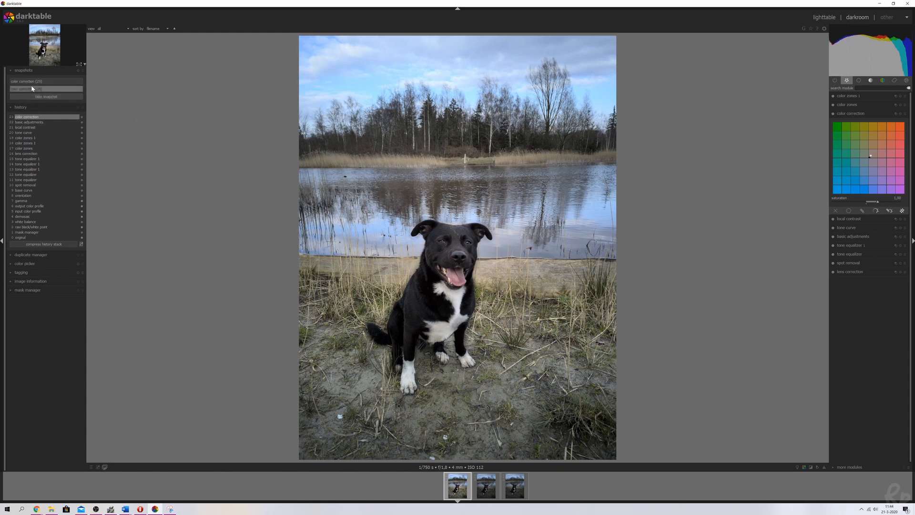
pyautogui.click(34, 83)
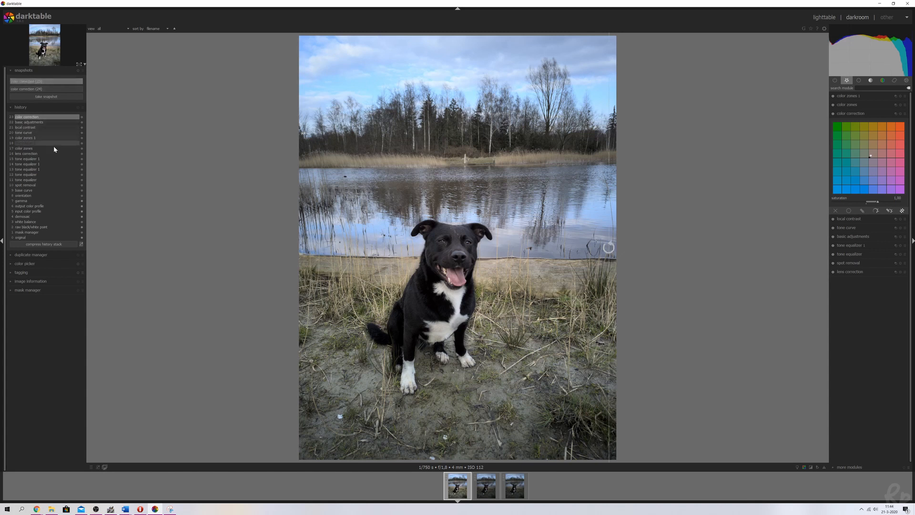
pyautogui.click(28, 190)
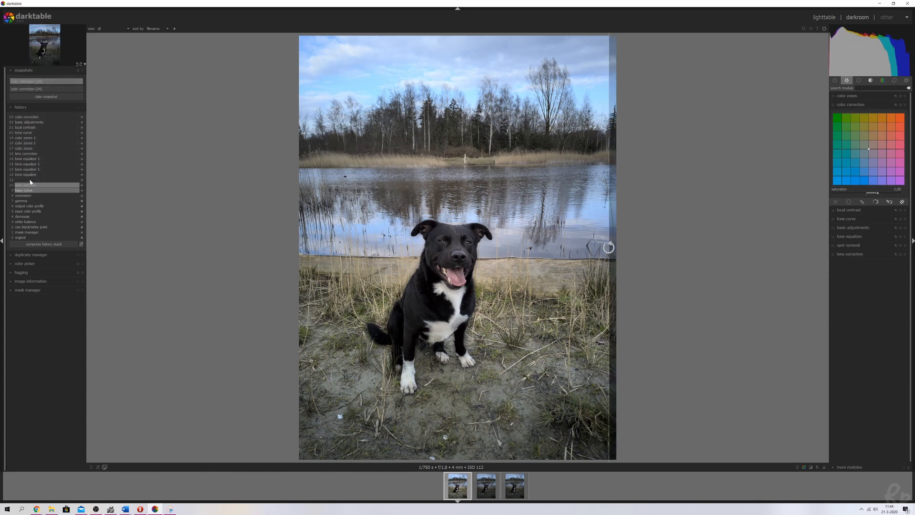
pyautogui.moveTo(607, 154); pyautogui.dragTo(188, 175)
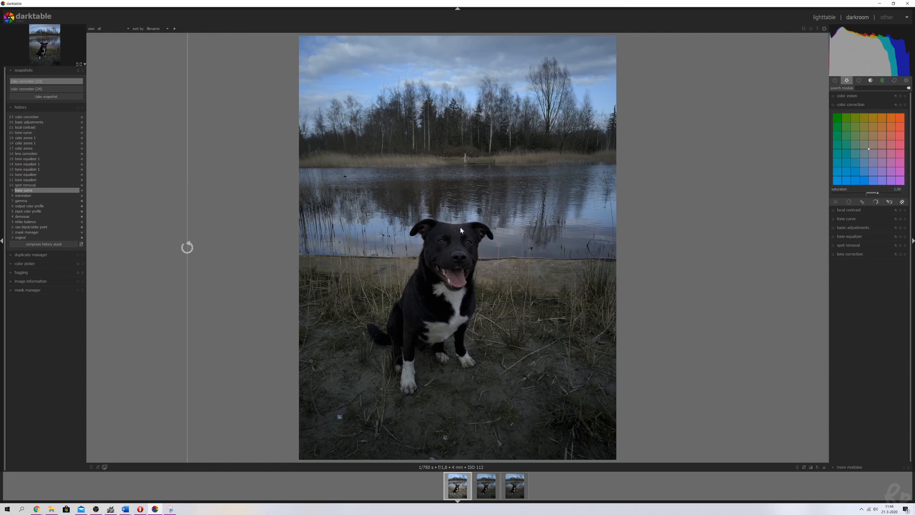
pyautogui.moveTo(192, 235); pyautogui.dragTo(631, 229)
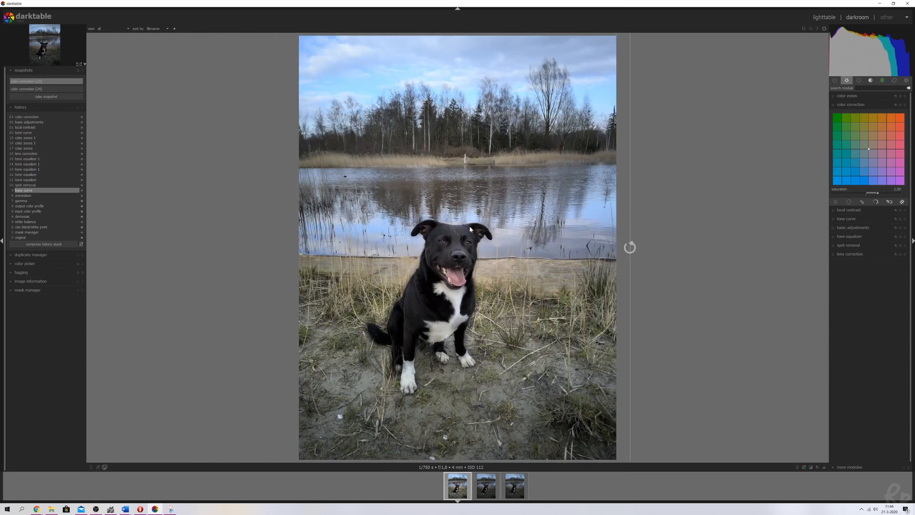